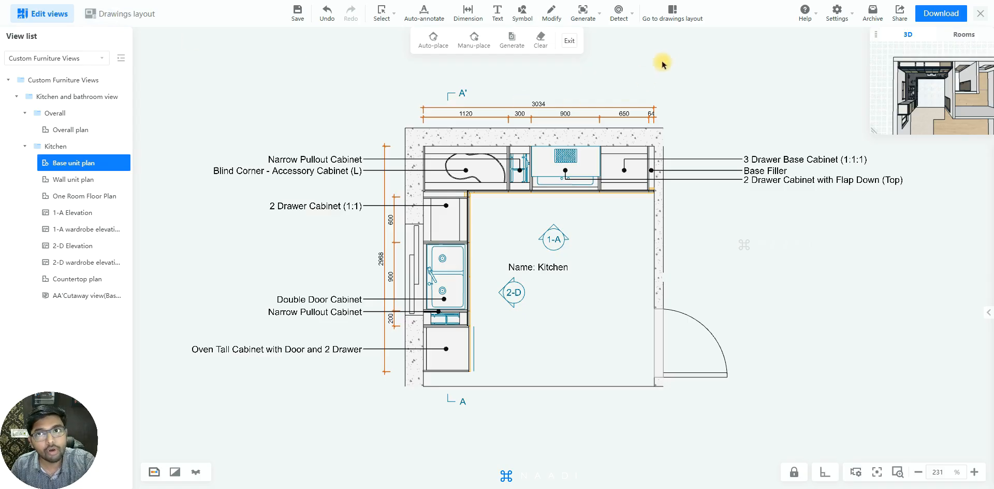
Switch to the drawings layout and show the wall positioning map among the Renovation Sheets
click(674, 20)
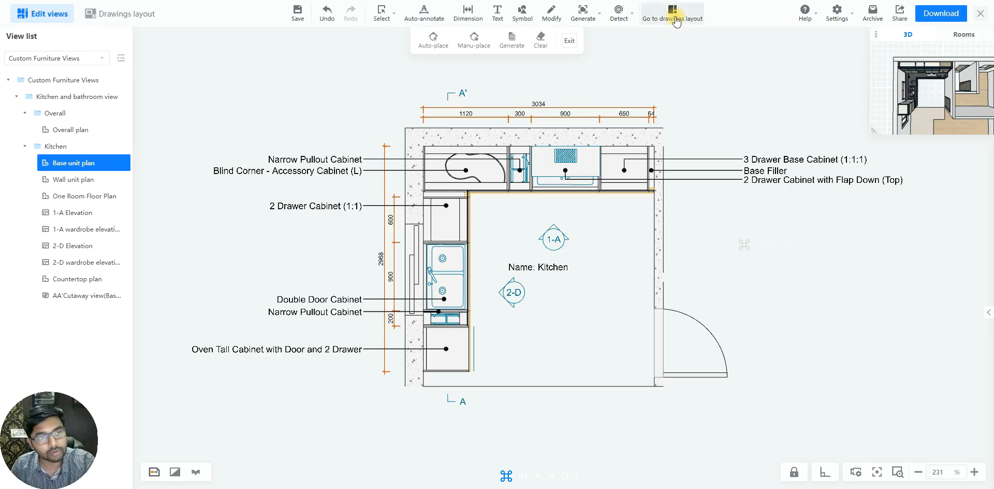
click(106, 17)
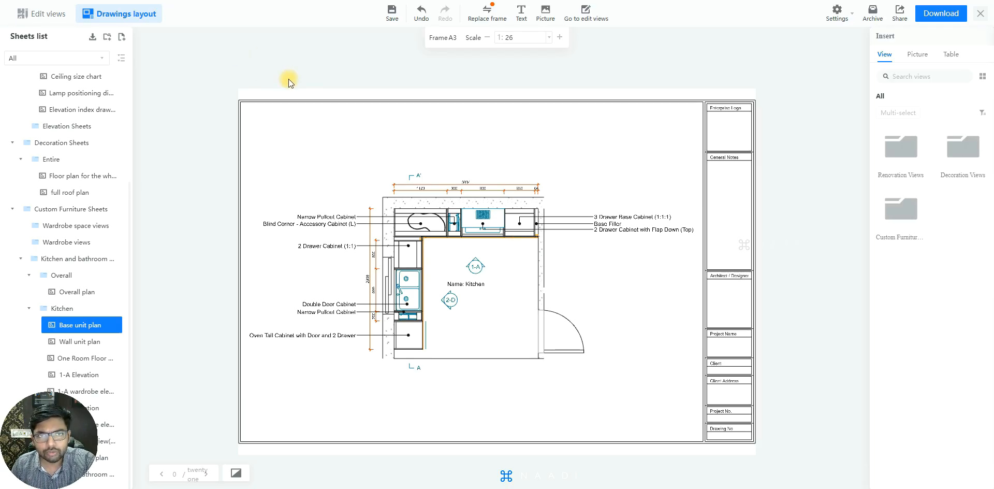
click(72, 59)
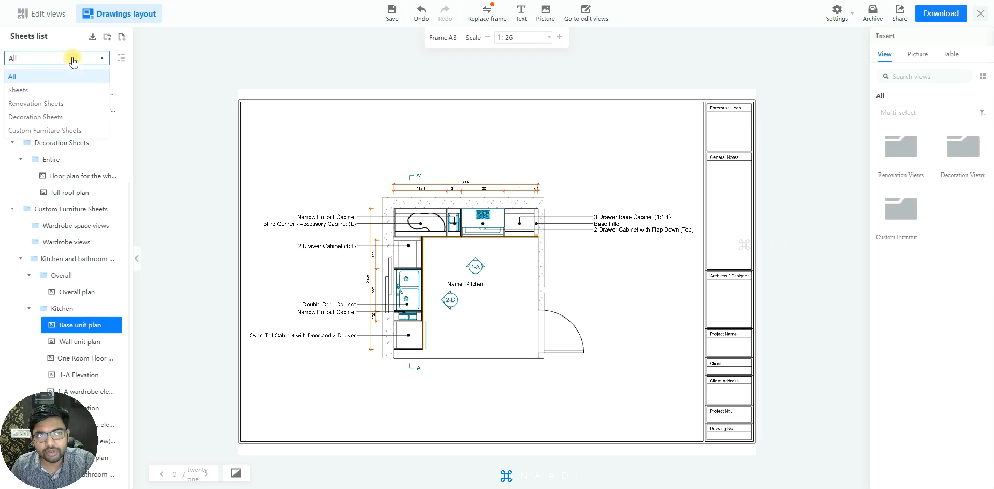
click(50, 106)
click(72, 112)
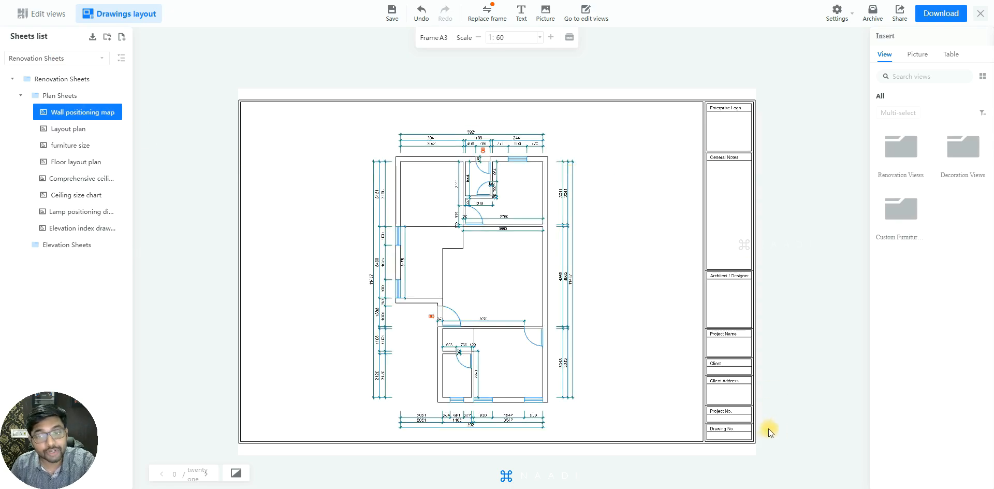
Filter the sheets list to Custom Furniture Sheets and view the kitchen's base unit plan and wall unit plan
click(57, 58)
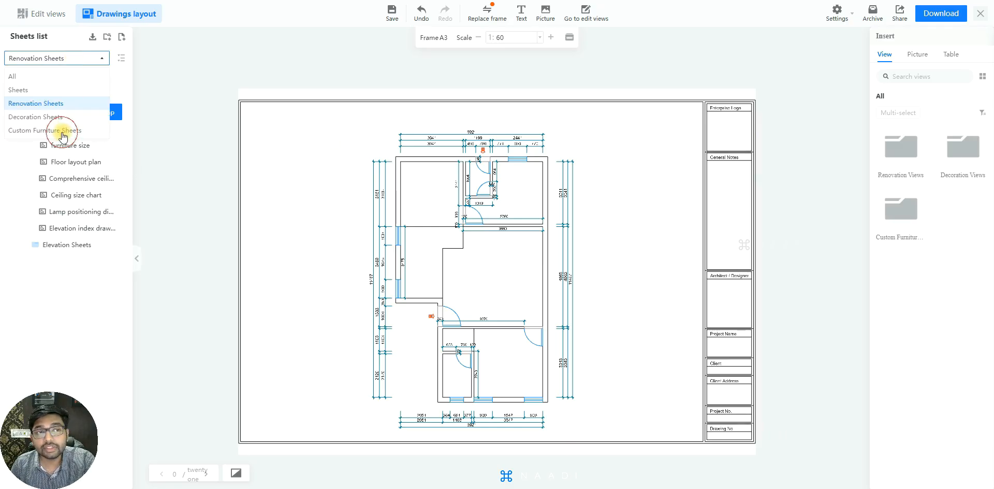
click(62, 130)
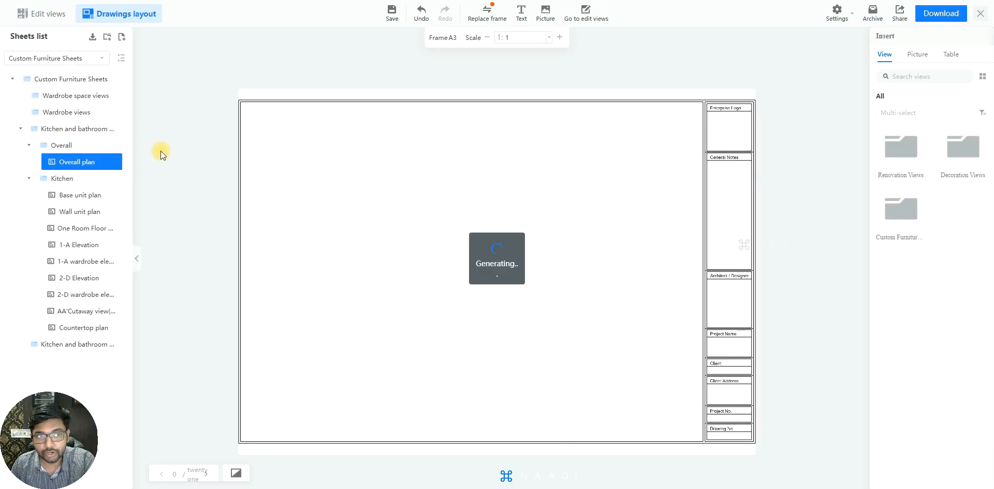
click(79, 199)
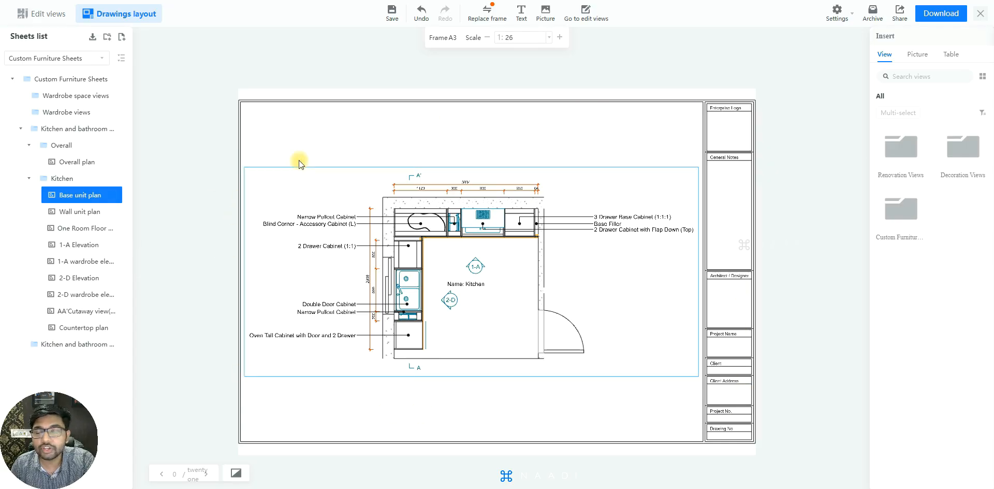
key(Down)
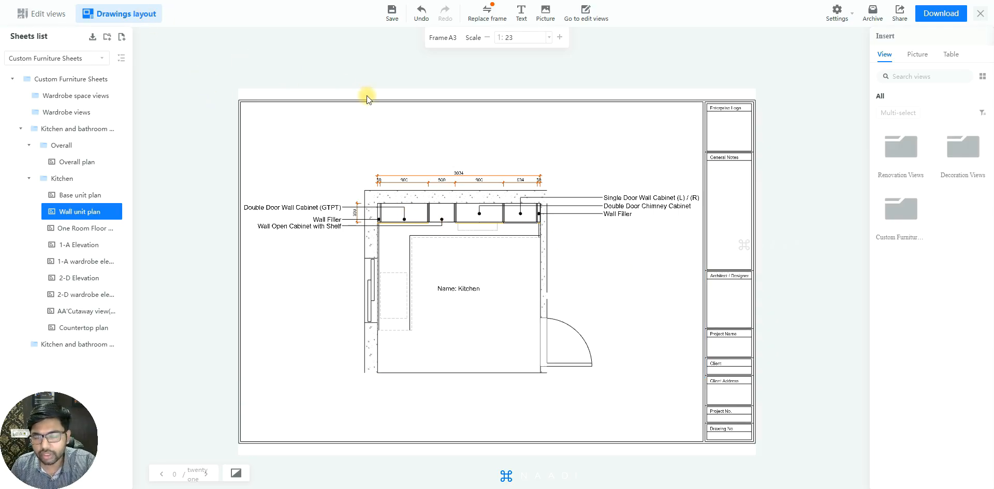
Start replacing the sheet frames, look through the list with all sheets selected, and clear the selection
click(487, 15)
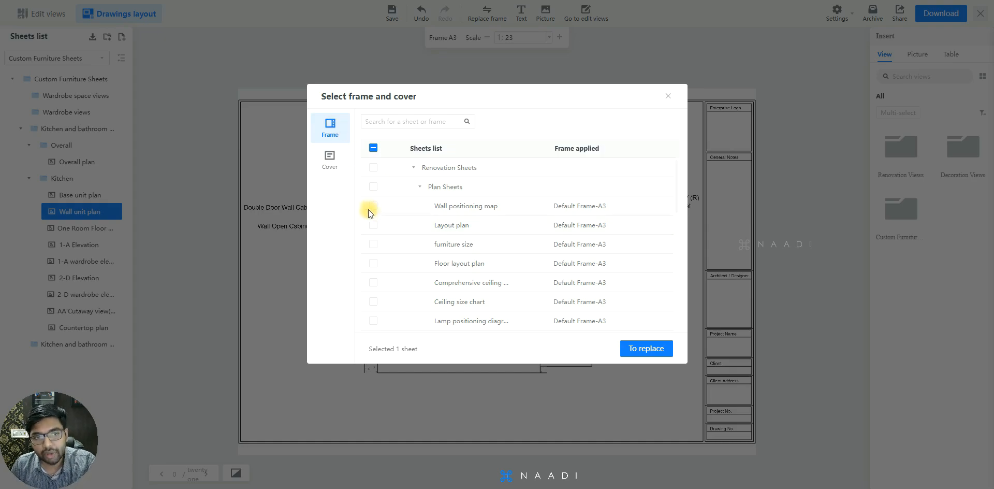
click(372, 148)
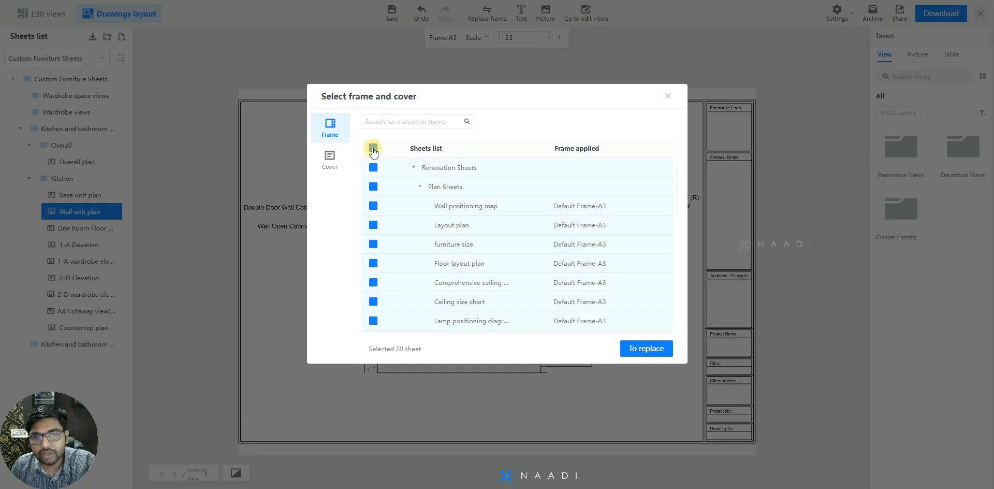
scroll(392, 270, down, 6)
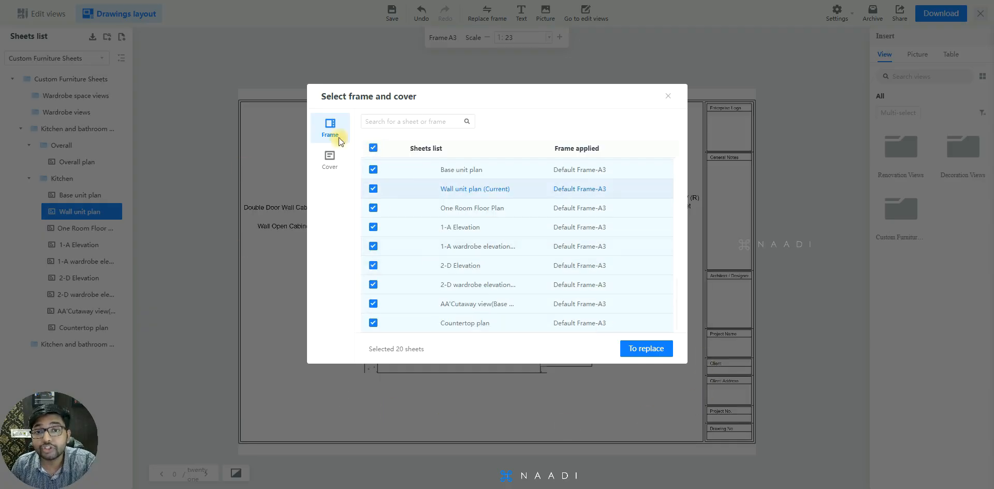
scroll(404, 217, up, 6)
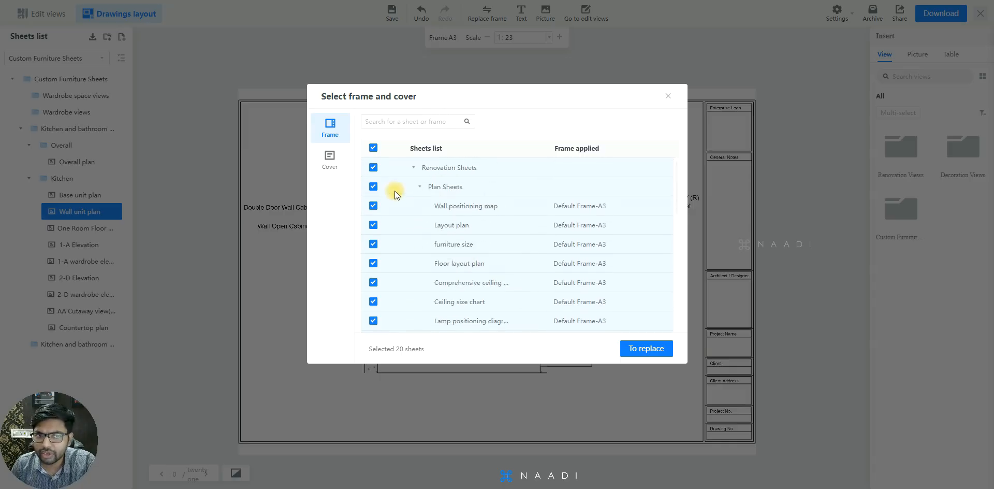
click(373, 148)
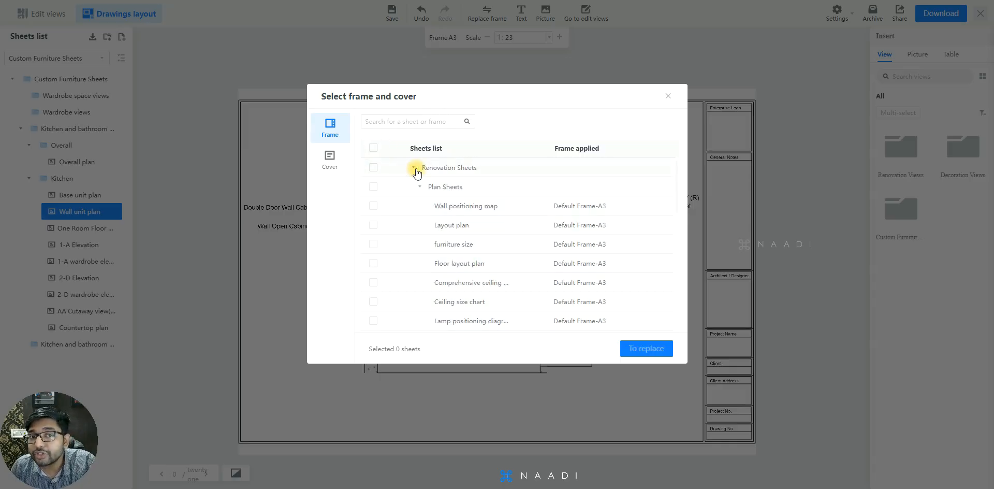
Select only the Custom Furniture Sheets group for frame replacement and review its sheets
click(371, 169)
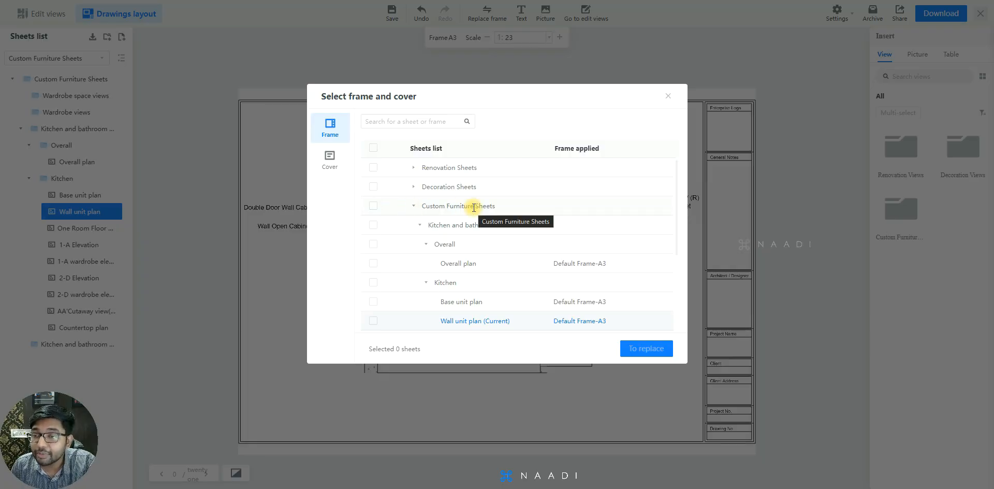
click(373, 206)
scroll(432, 216, down, 2)
scroll(455, 202, up, 2)
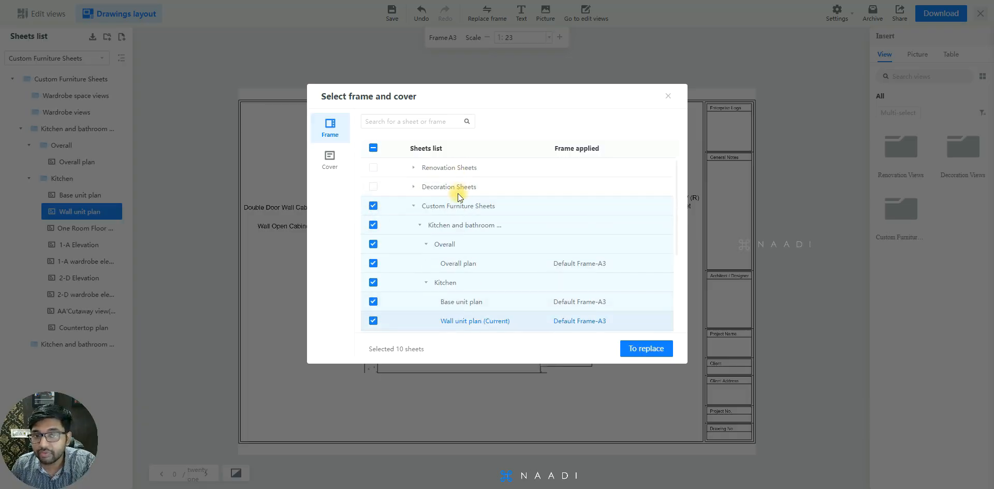
scroll(458, 204, down, 1)
scroll(456, 212, down, 2)
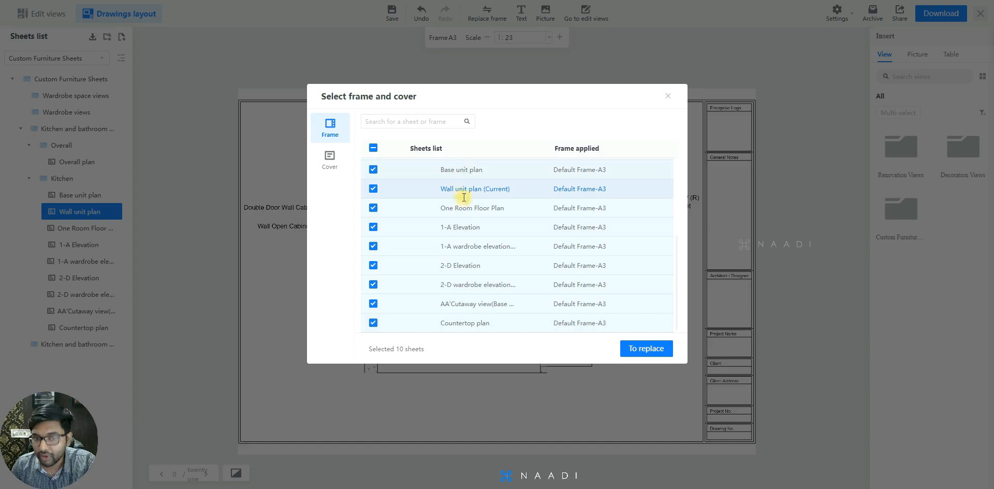
Replace the frame of the selected sheets with the Atelier Tara A3 template
click(648, 350)
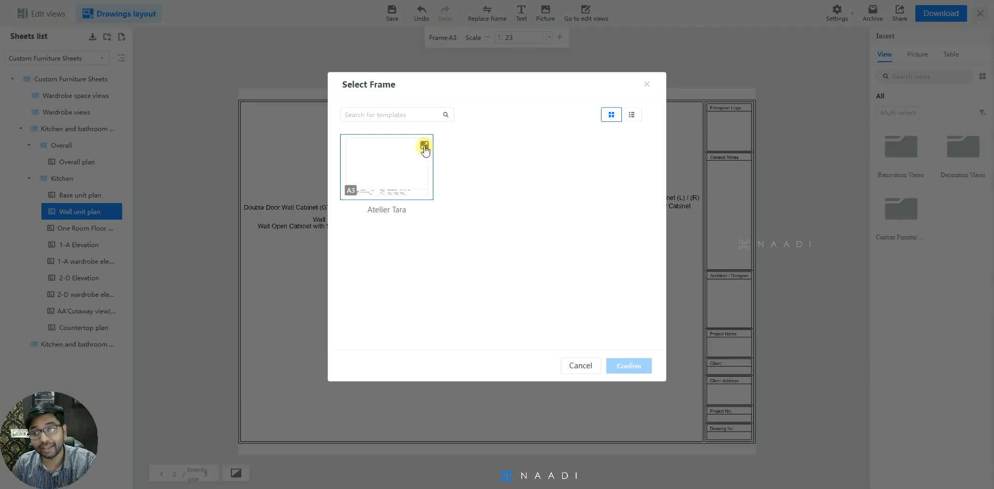
click(392, 177)
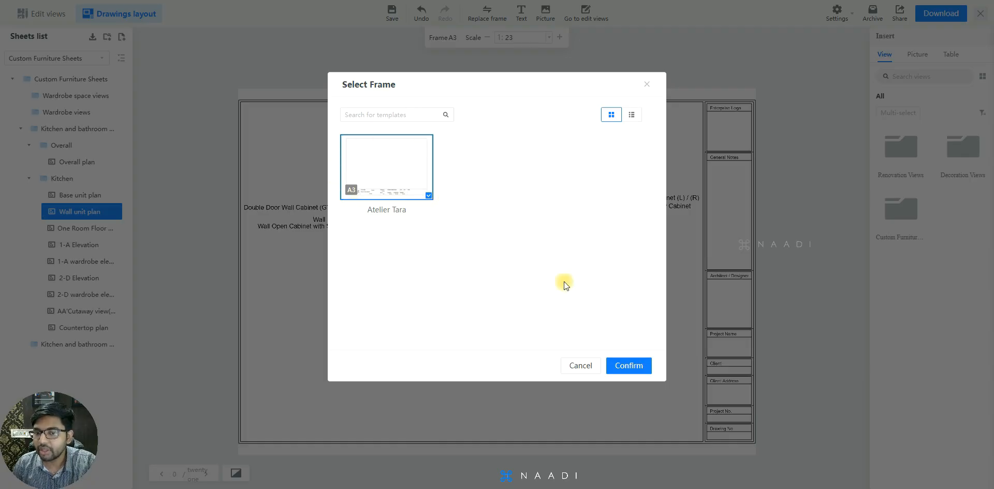
click(622, 366)
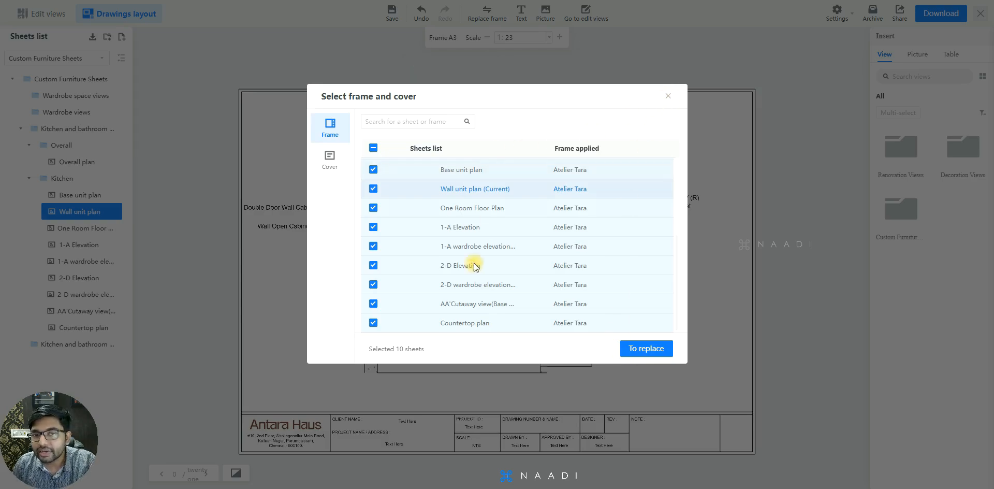
click(668, 96)
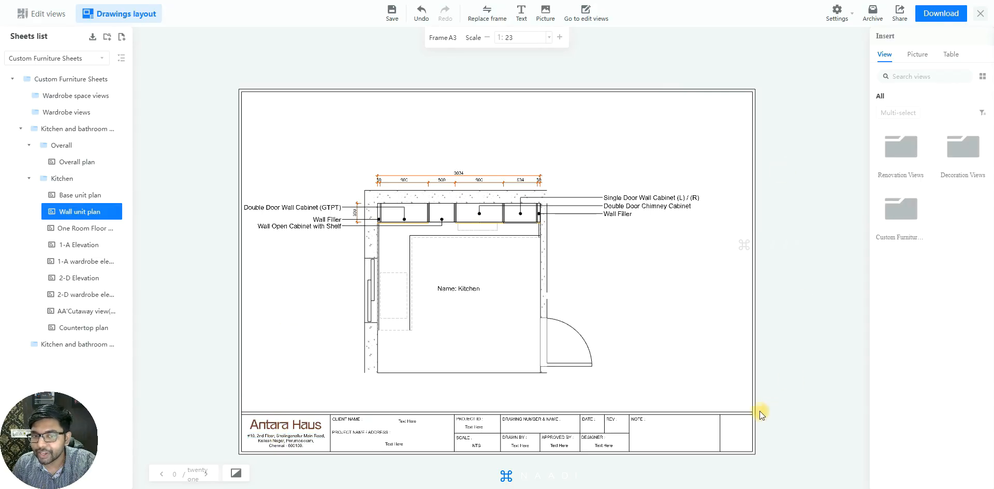
Move the wall unit plan drawing slightly up and to the right within its frame, and check the base unit plan
drag(682, 358, 708, 340)
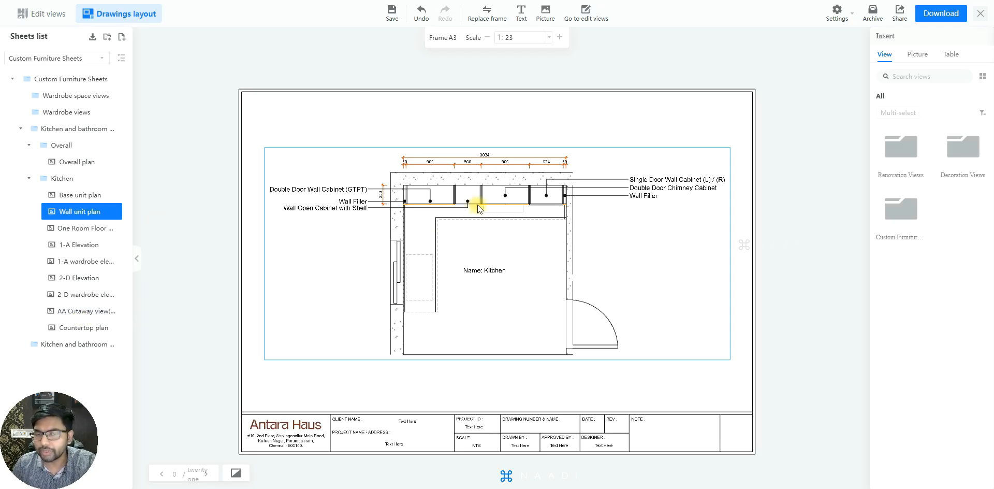
click(77, 194)
click(74, 213)
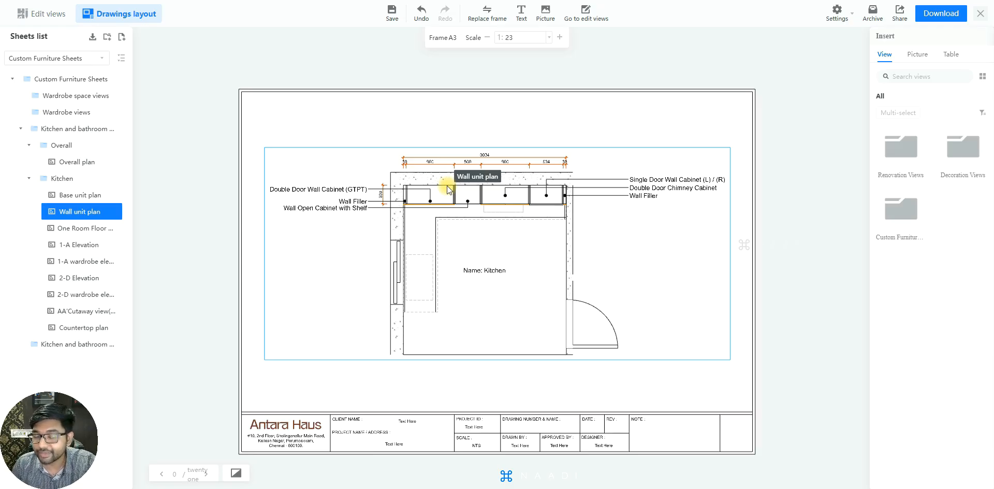
Filter the sheets list to the general Sheets group and add a new sheet named Elevation 1
click(68, 59)
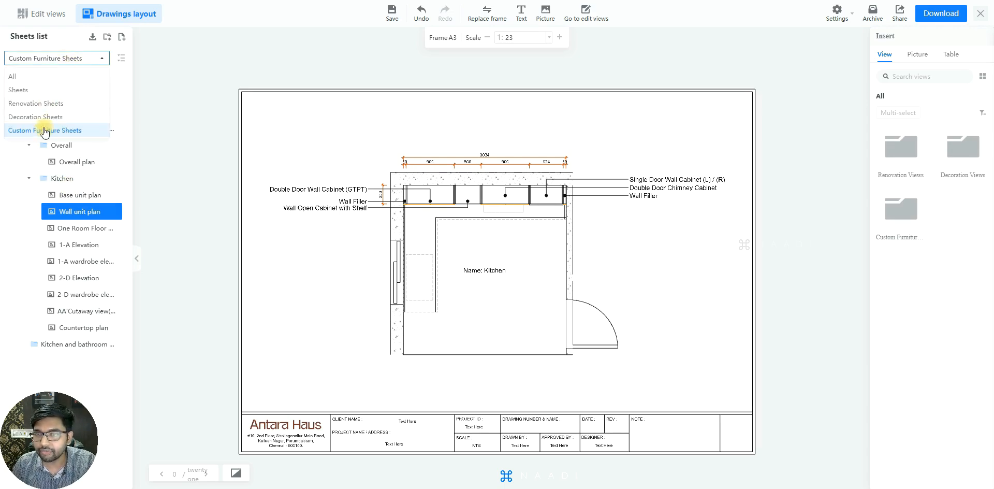
click(27, 92)
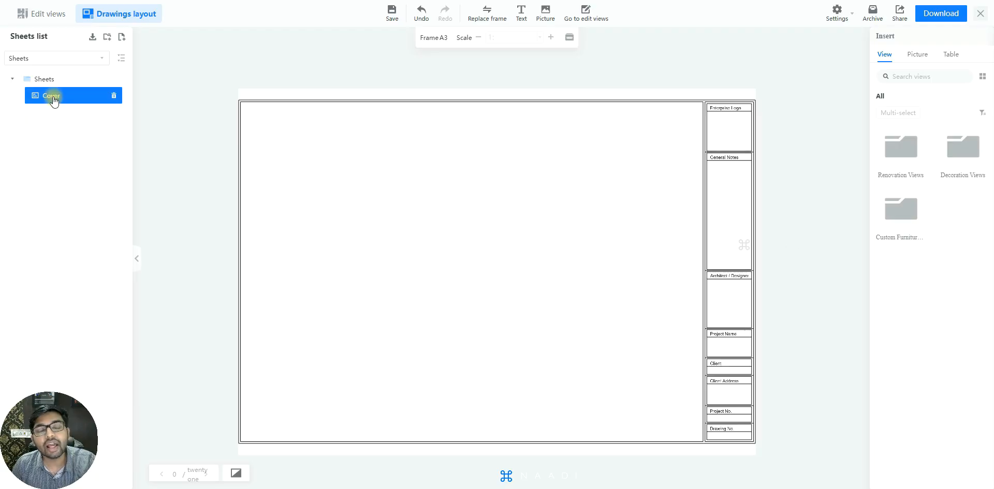
click(122, 37)
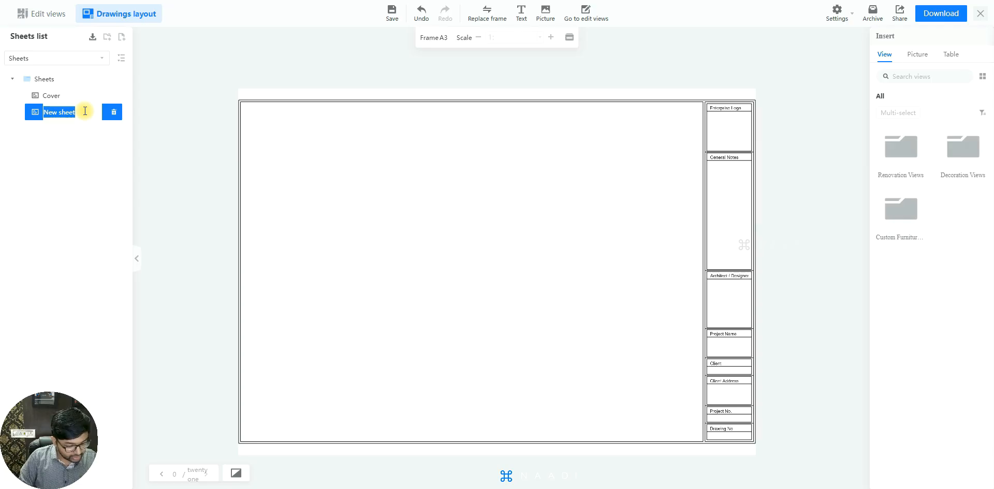
text(Elevation 1)
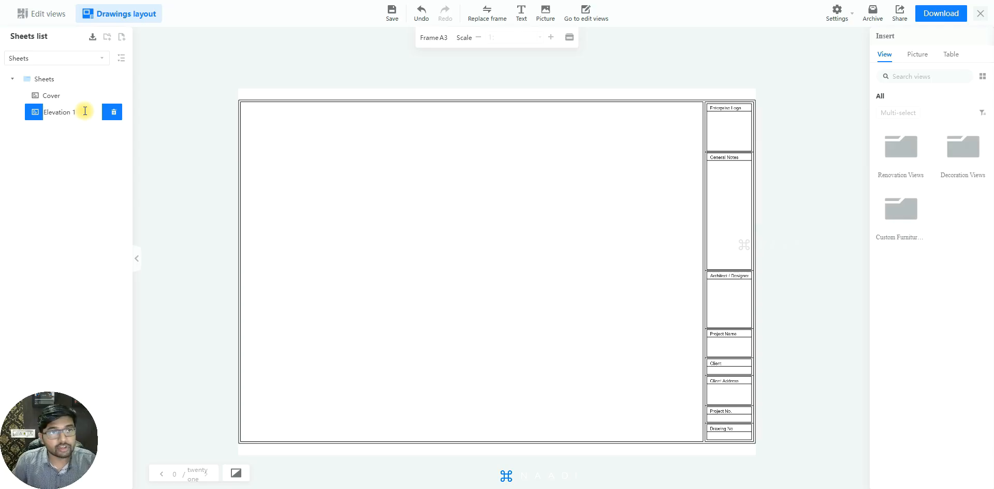
key(Return)
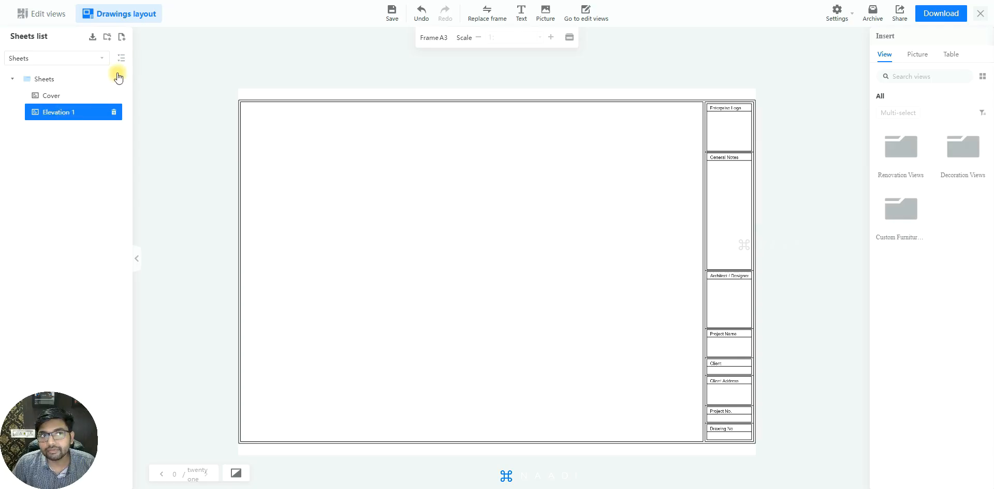
Add another new sheet named Elevation 2
click(122, 37)
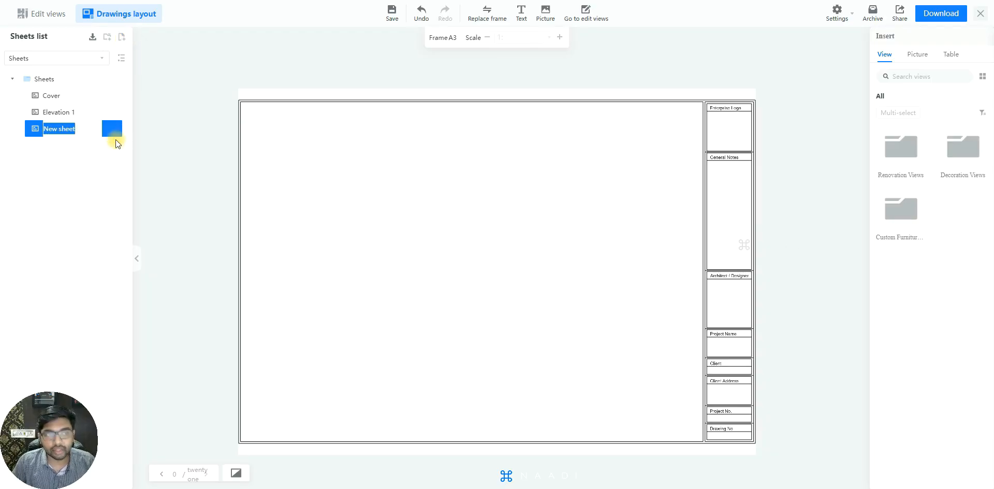
text(Elevation 2)
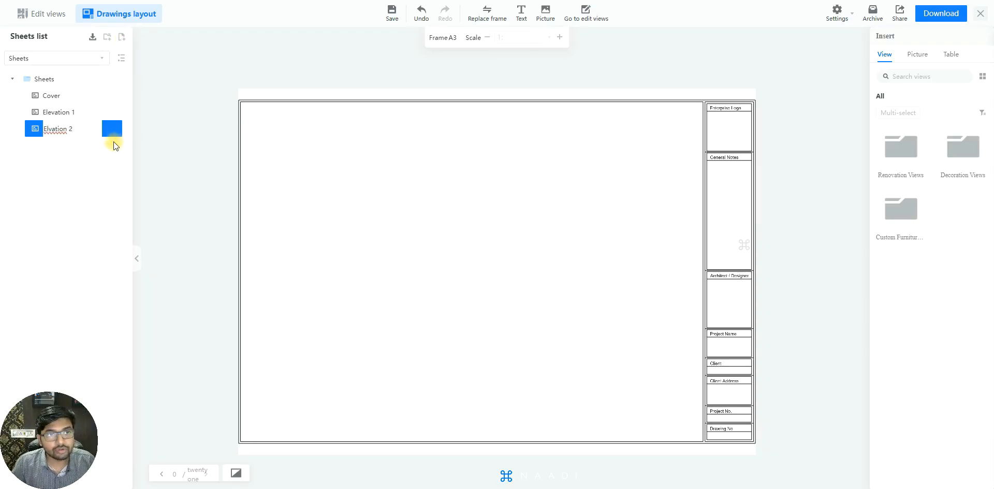
key(Return)
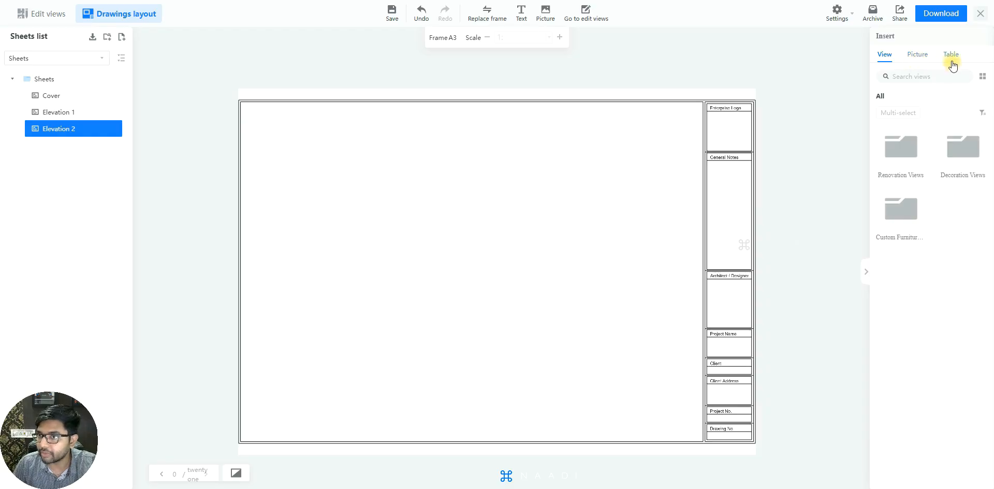
click(885, 55)
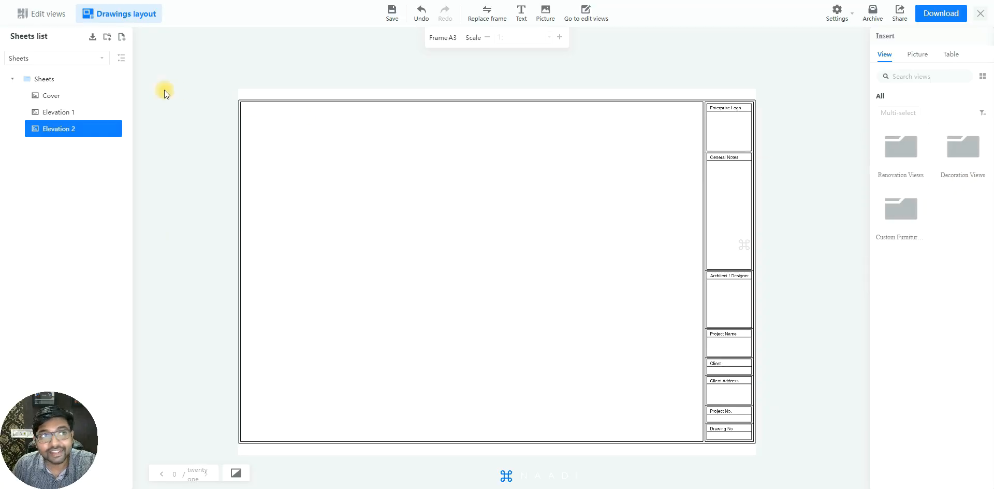
click(93, 60)
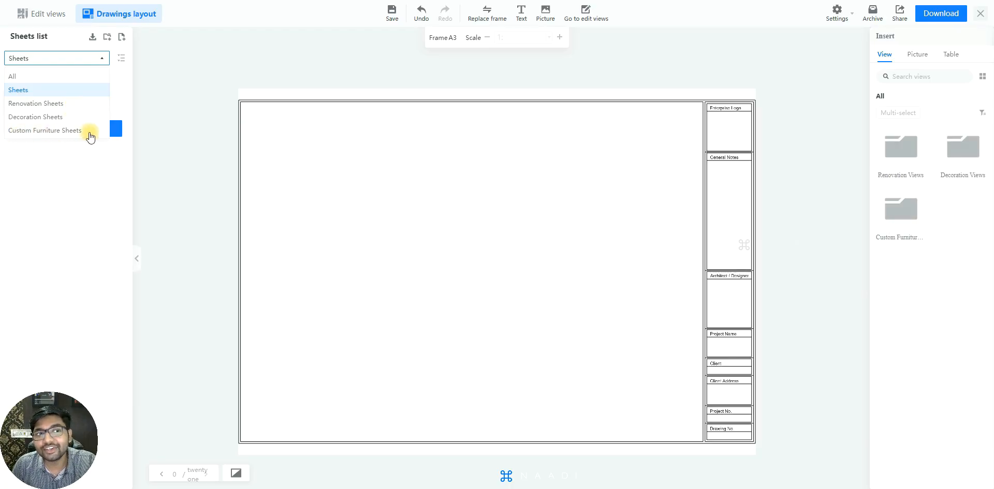
click(81, 201)
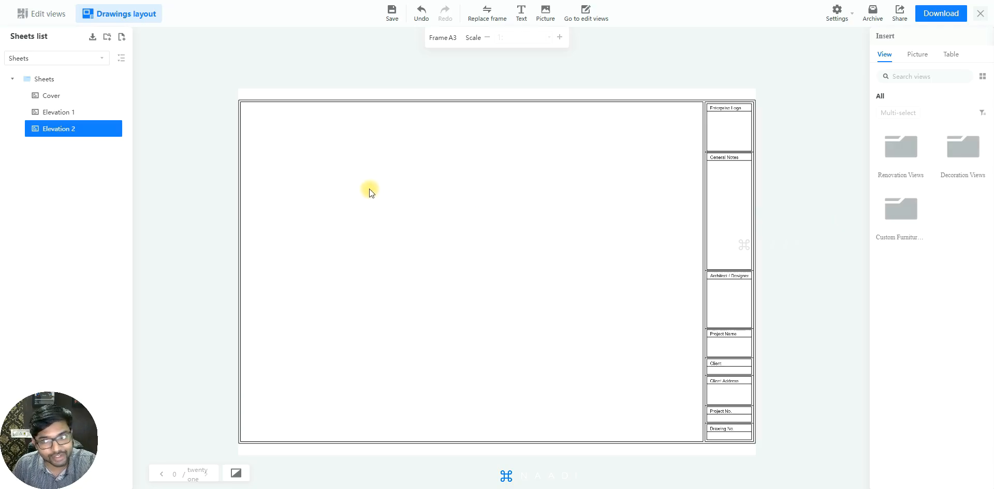
Insert the 1-A Elevation view from the custom furniture Kitchen folder onto the Elevation 2 sheet
double_click(899, 220)
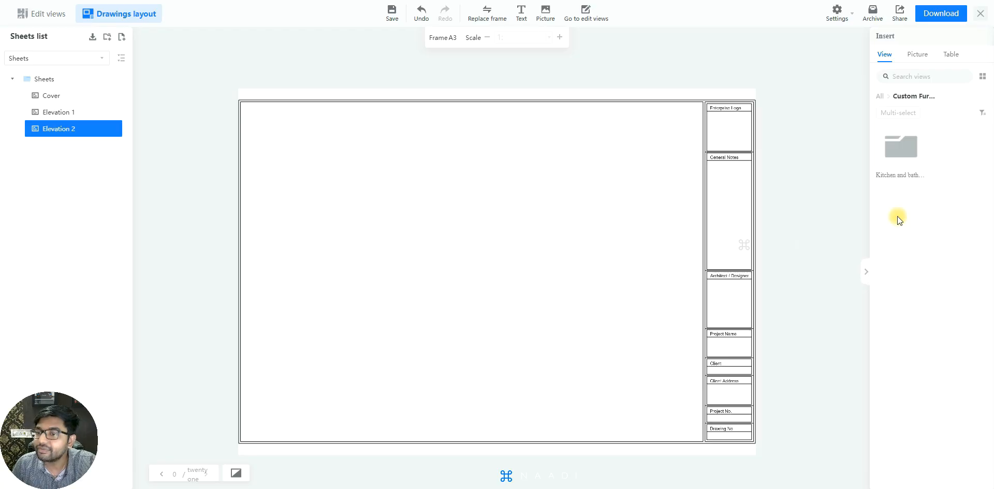
double_click(900, 153)
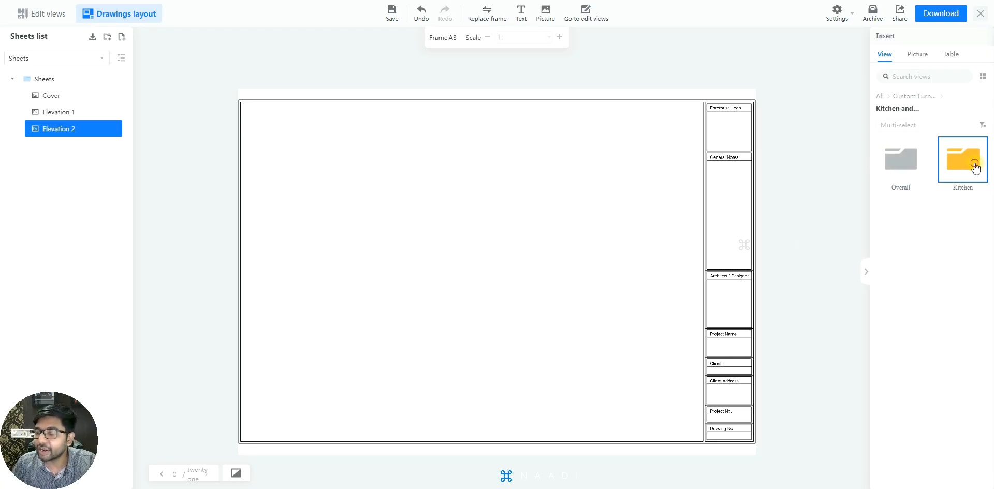
double_click(975, 167)
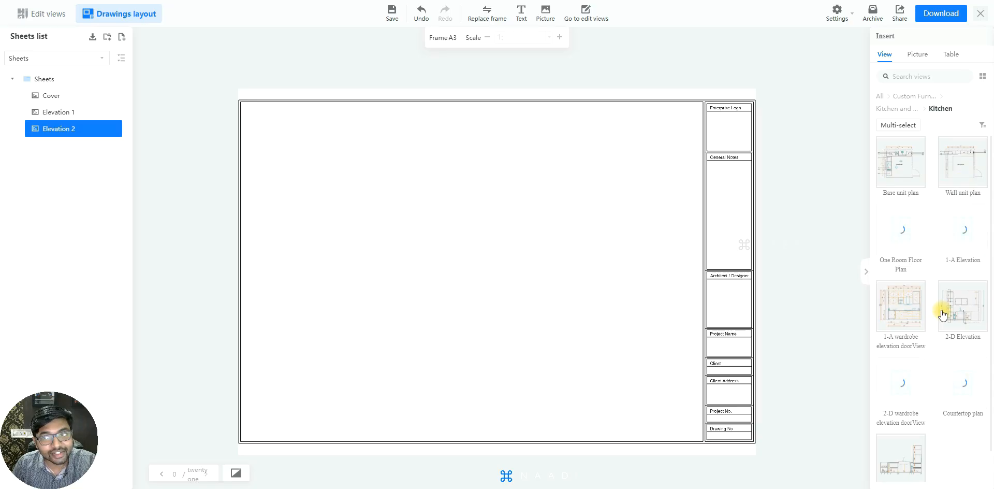
scroll(948, 197, down, 1)
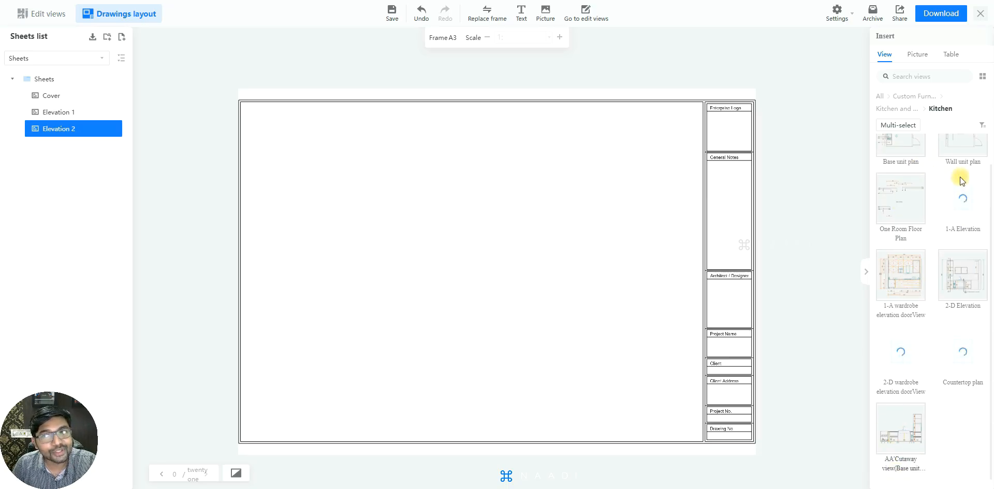
scroll(965, 282, up, 1)
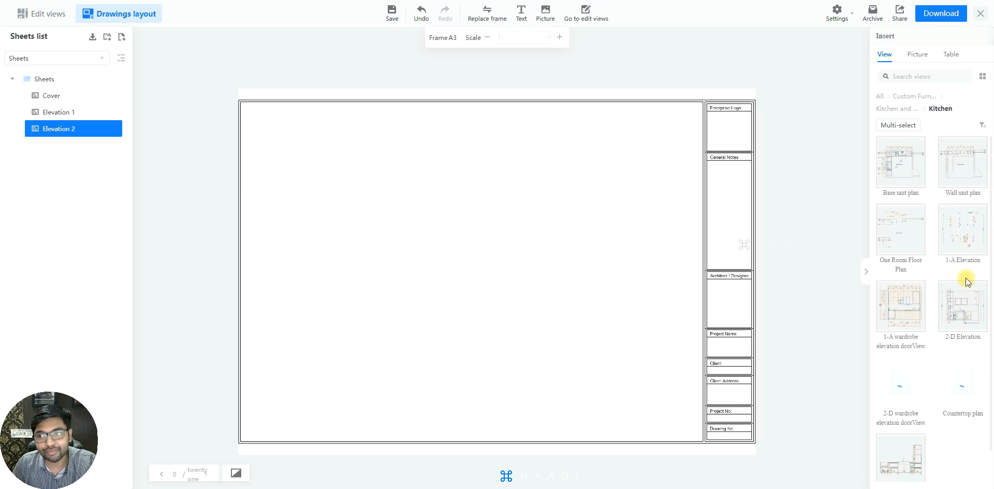
mouse_move(940, 237)
mouse_down()
mouse_move(850, 254)
mouse_move(430, 258)
mouse_up()
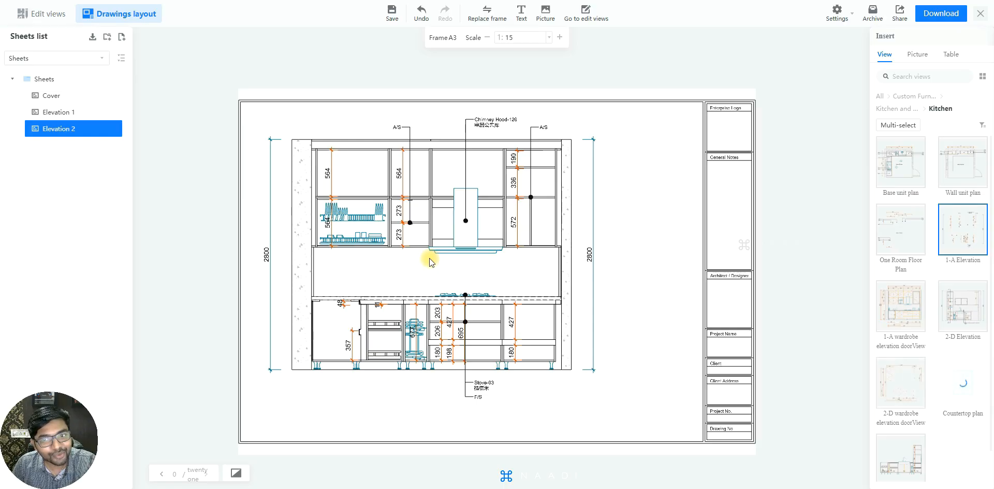
drag(429, 258, 411, 266)
Set the 1-A Elevation view's scale to 1:25 and place it in the left half of the frame
click(410, 266)
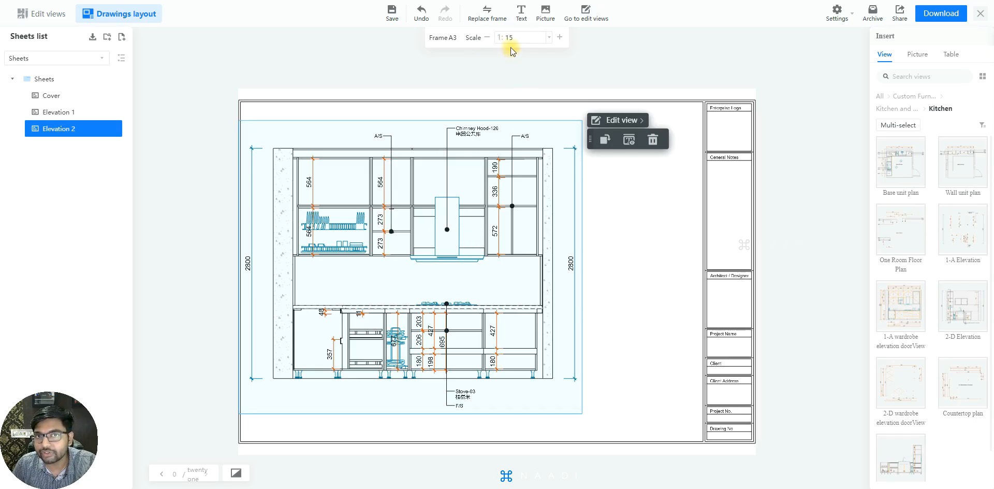
click(546, 37)
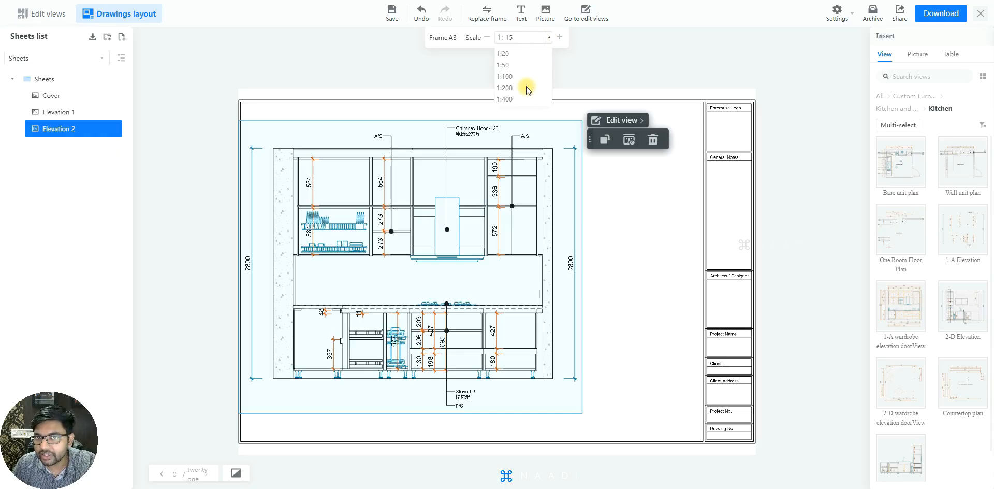
double_click(519, 37)
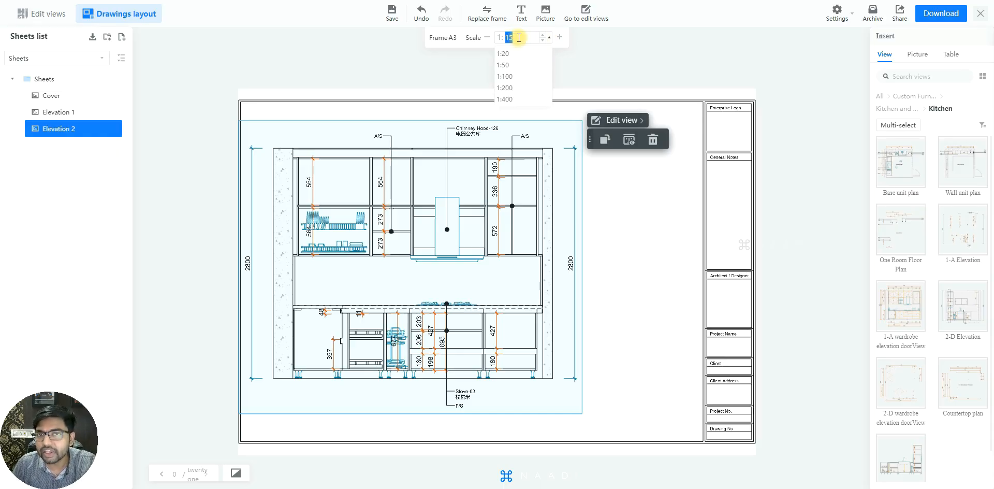
double_click(513, 39)
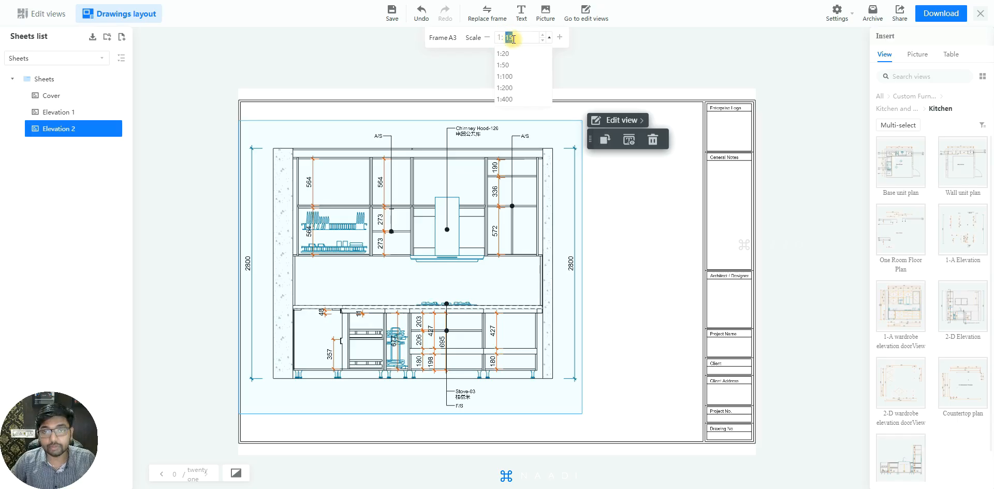
text(25)
key(Return)
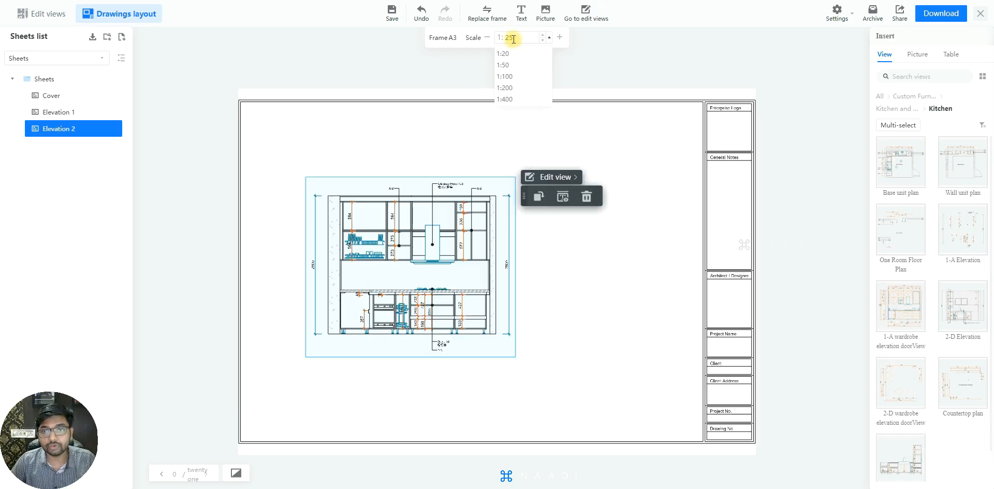
click(467, 265)
drag(455, 263, 412, 249)
click(521, 257)
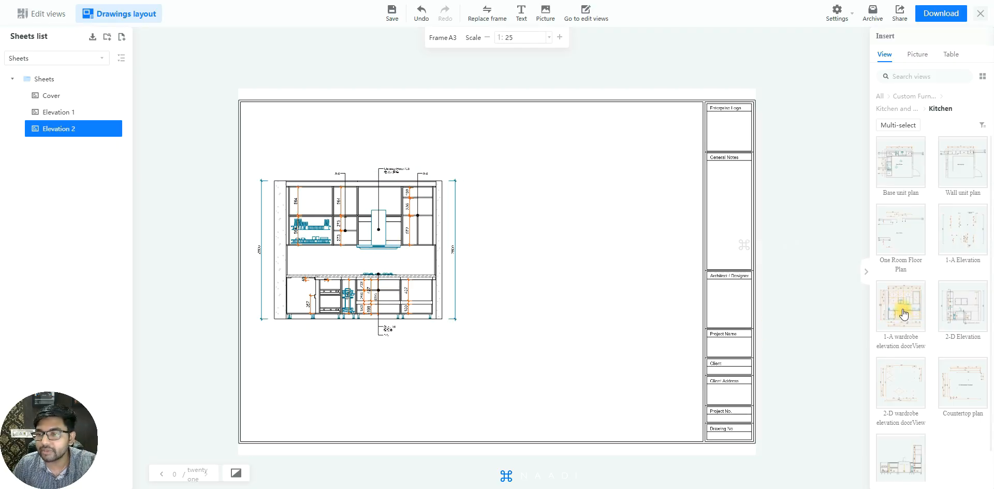
Insert the 1-A wardrobe elevation door view to the right of the 1-A Elevation and align the two views horizontally
drag(903, 307, 599, 259)
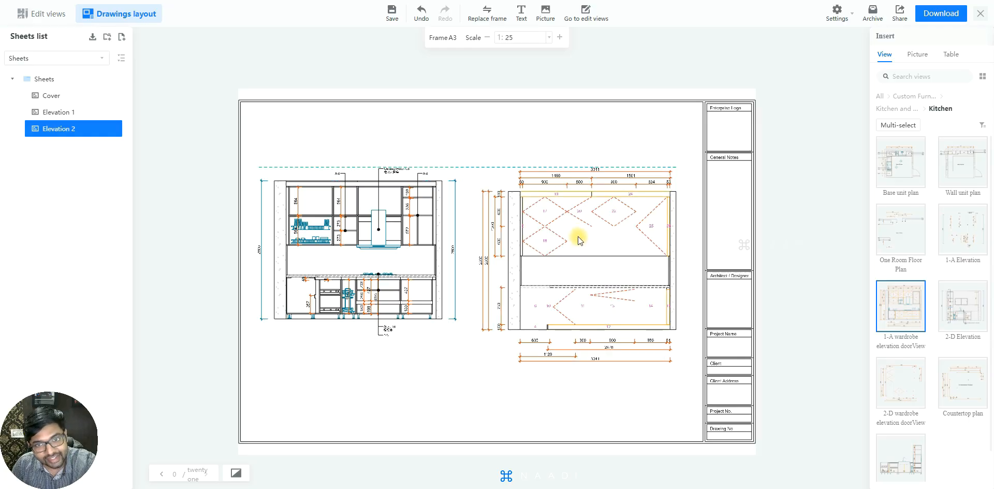
drag(579, 247, 576, 254)
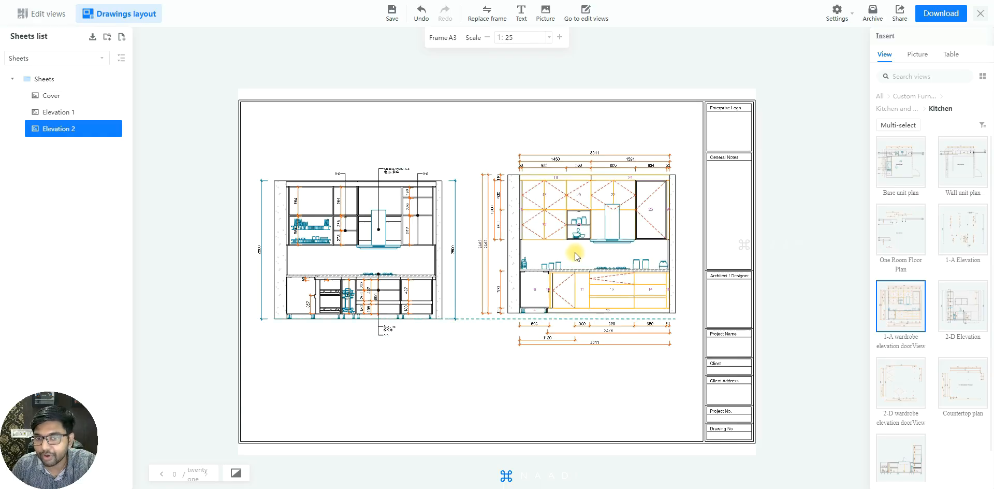
click(576, 256)
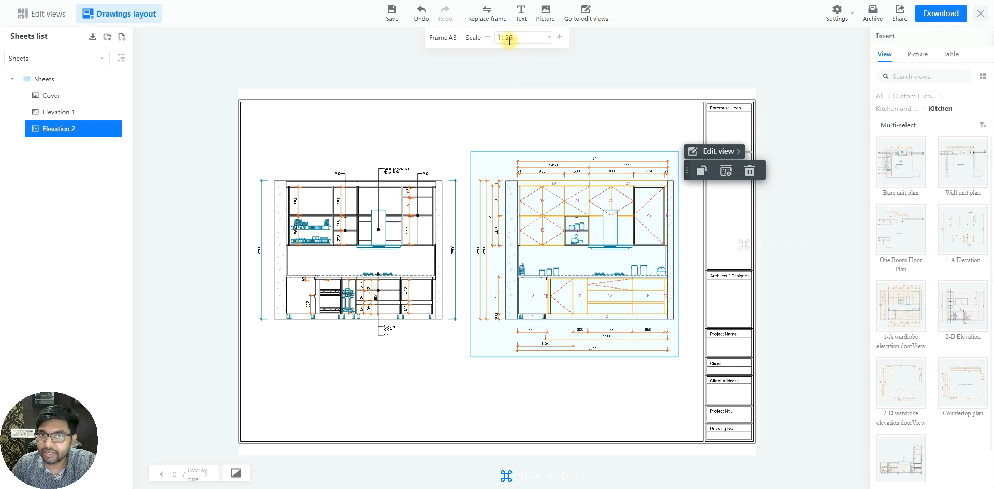
click(474, 414)
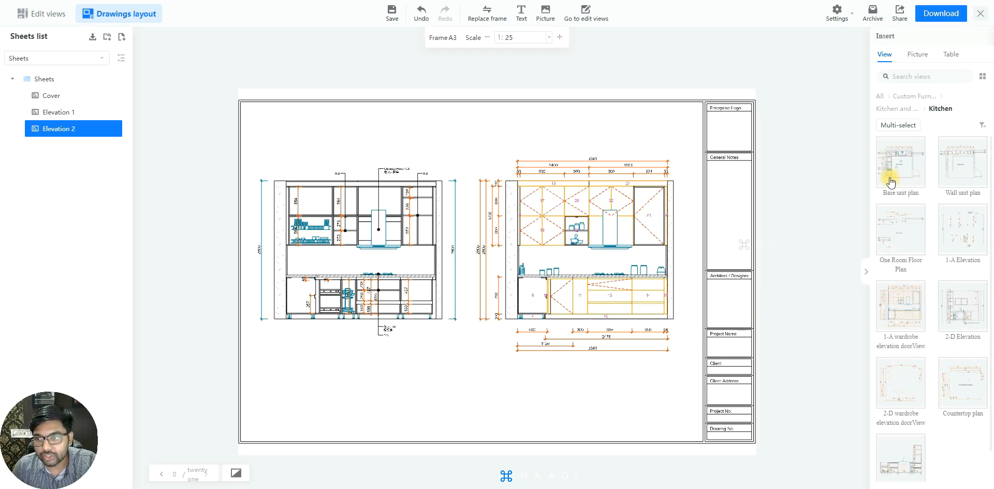
Look through the plan views available in the Renovation Views folder
click(906, 96)
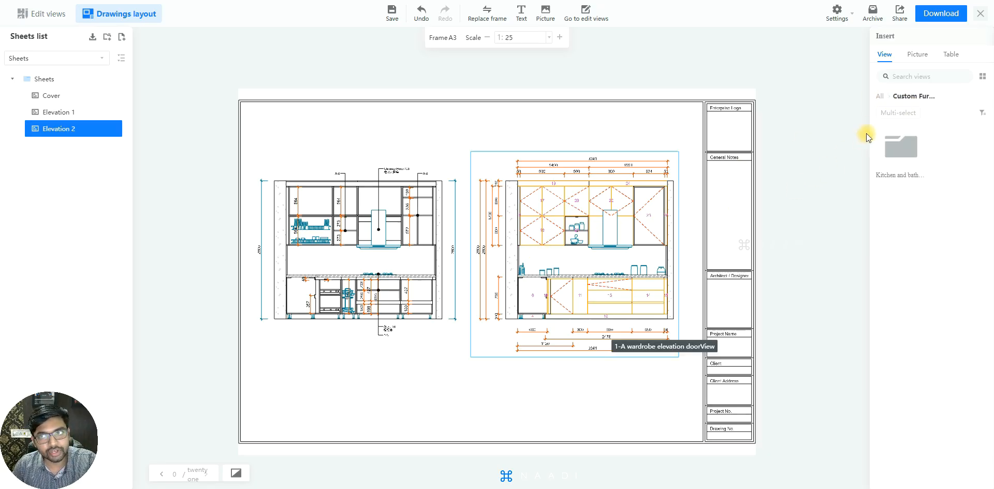
click(880, 95)
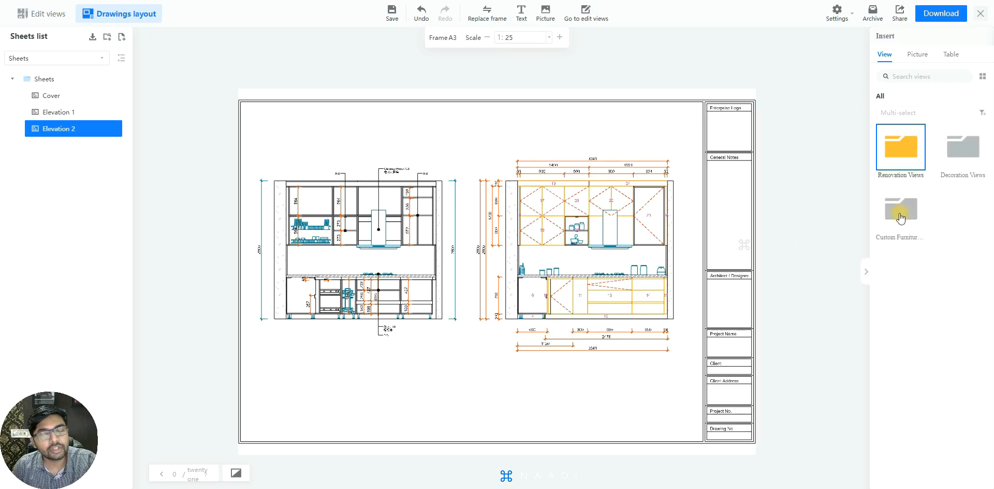
click(897, 158)
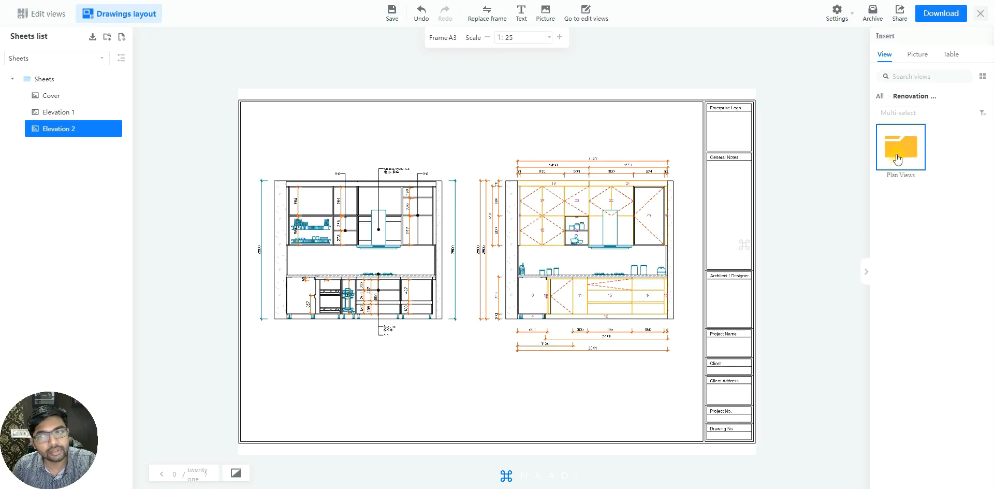
click(901, 153)
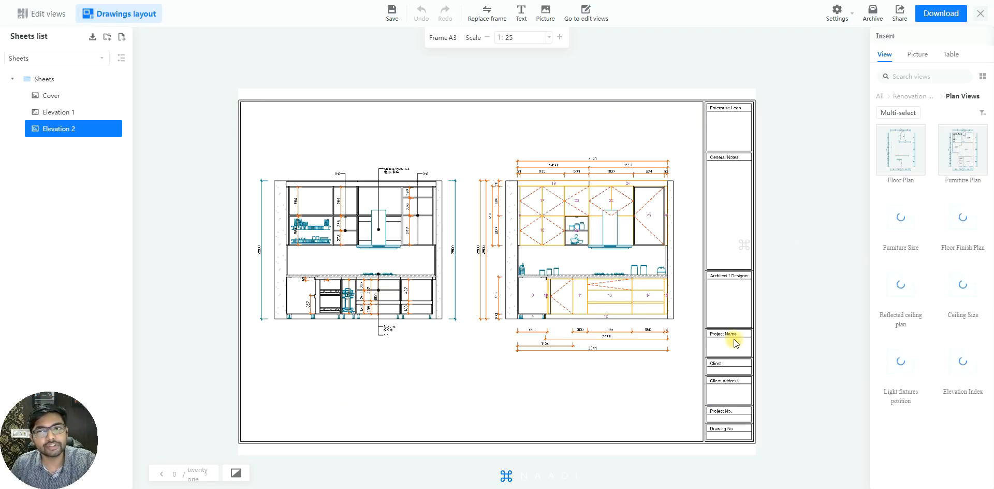
Replace the frame of the Elevation 2 sheet with the Atelier Tara A3 template
click(489, 12)
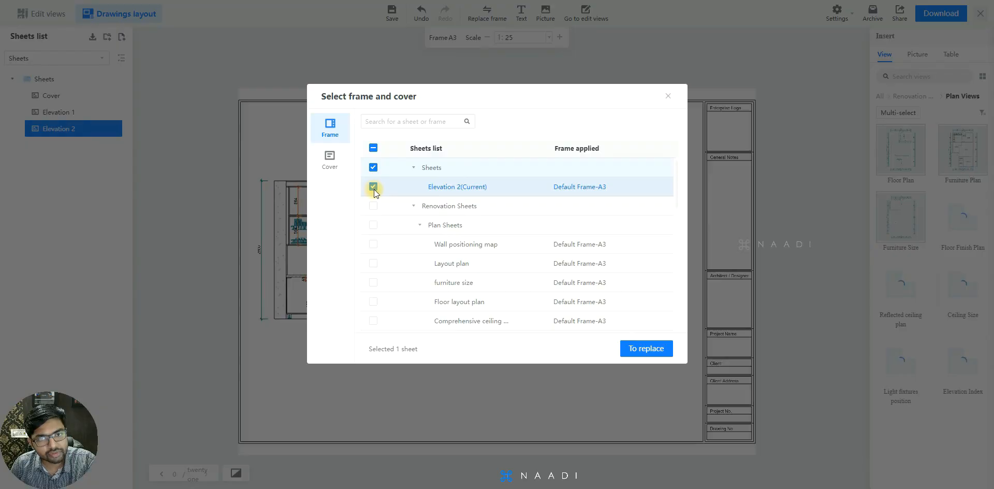
click(665, 351)
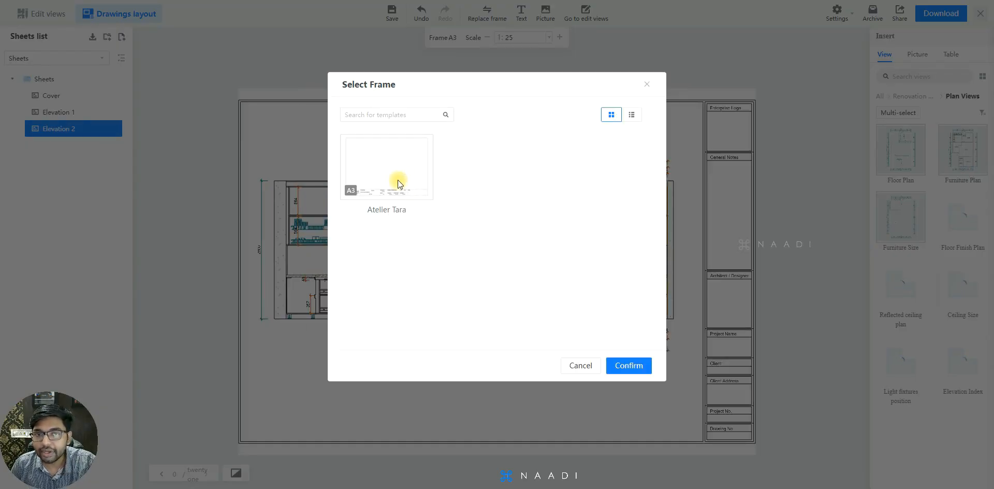
click(397, 181)
click(628, 365)
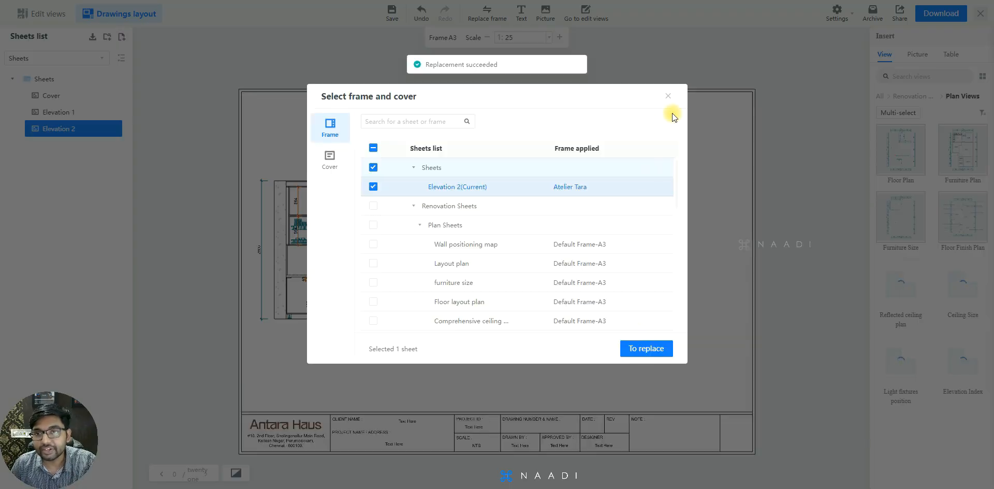
click(670, 97)
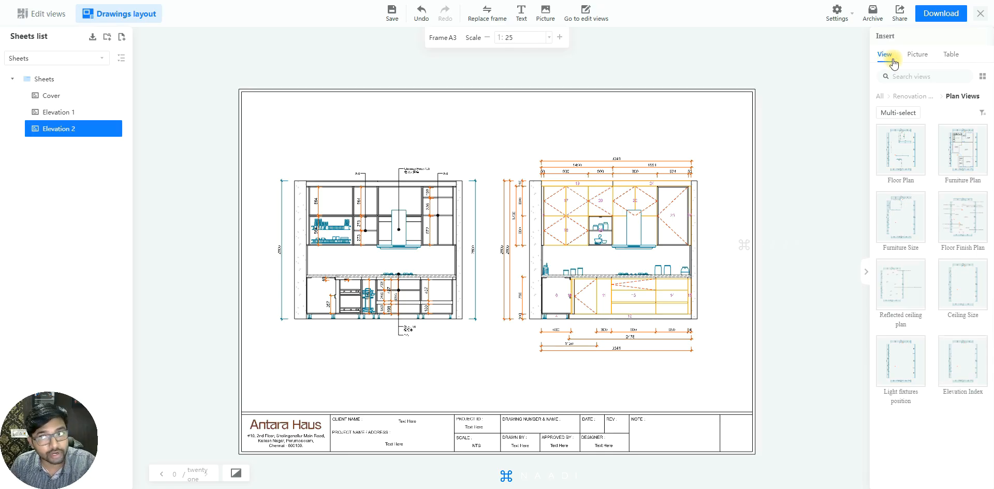
Upload the local image 1.jpg to the pictures available for insertion
click(917, 55)
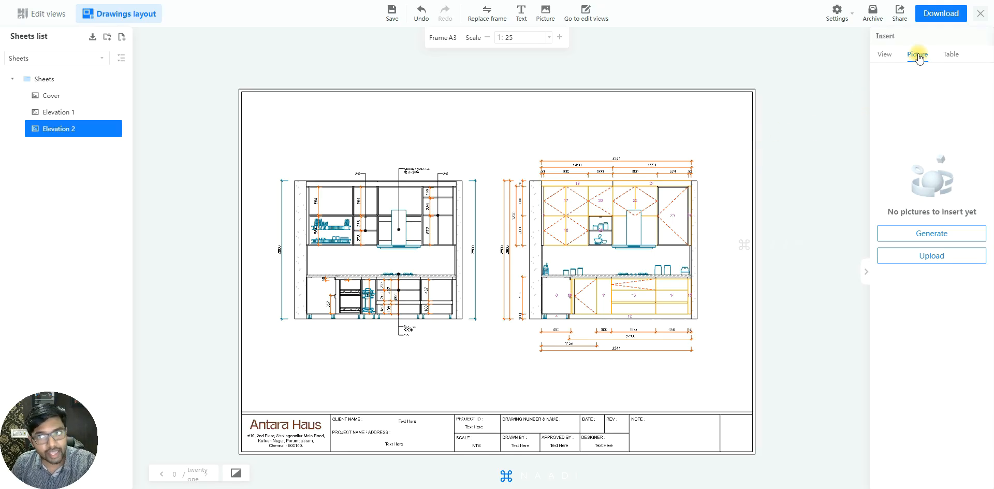
click(937, 255)
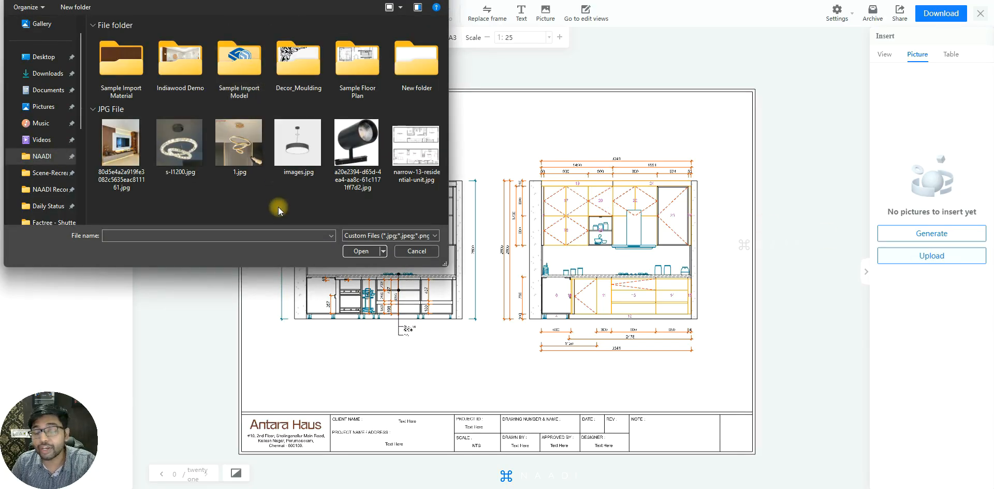
click(239, 145)
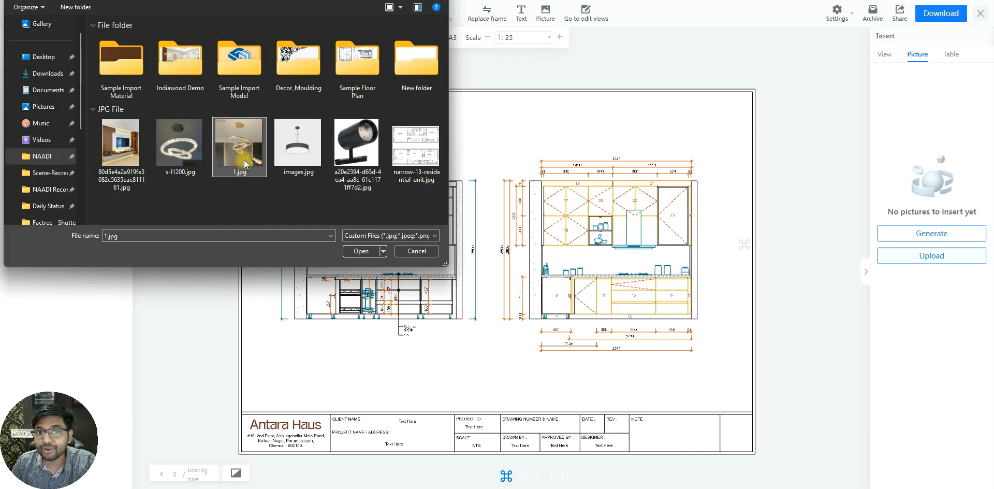
click(357, 252)
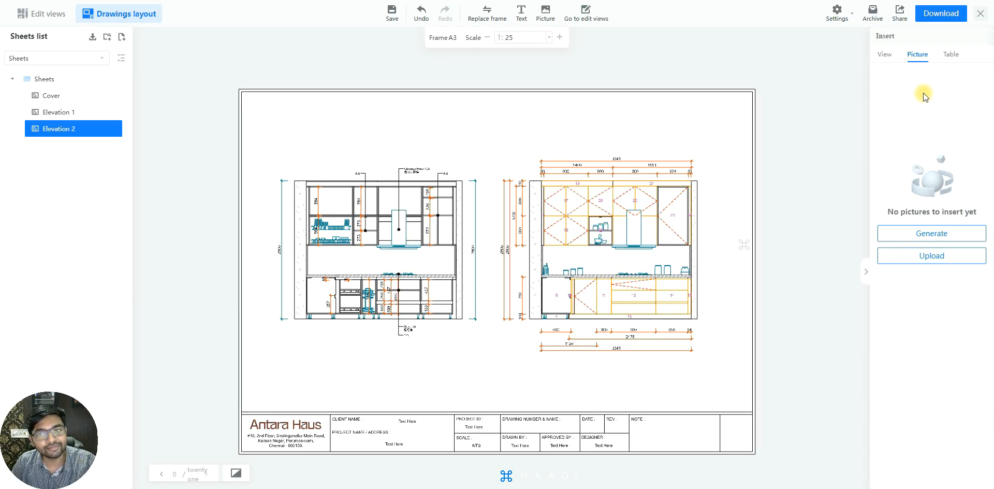
Insert the uploaded pendant light picture on the sheet, shrink it to about half size and place it below the left elevation
mouse_move(900, 96)
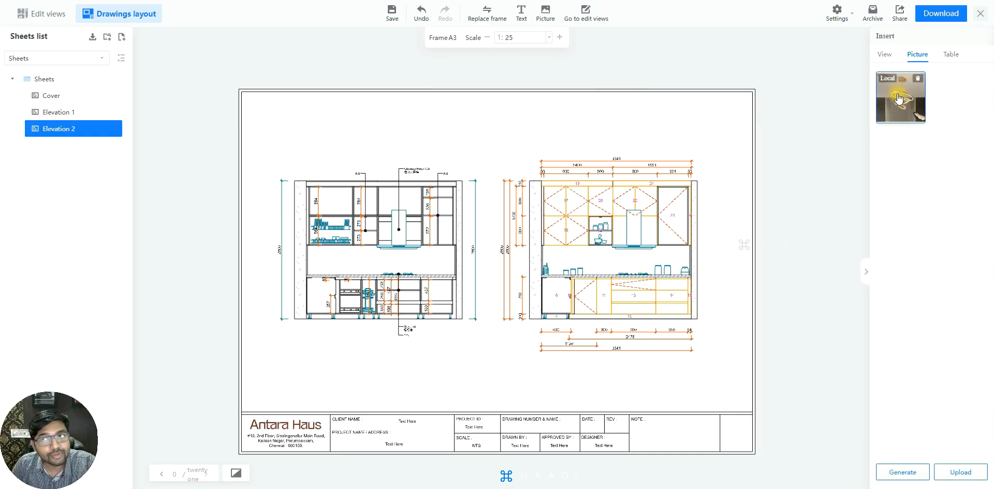
mouse_move(899, 97)
mouse_down()
mouse_move(581, 133)
mouse_move(467, 371)
mouse_up()
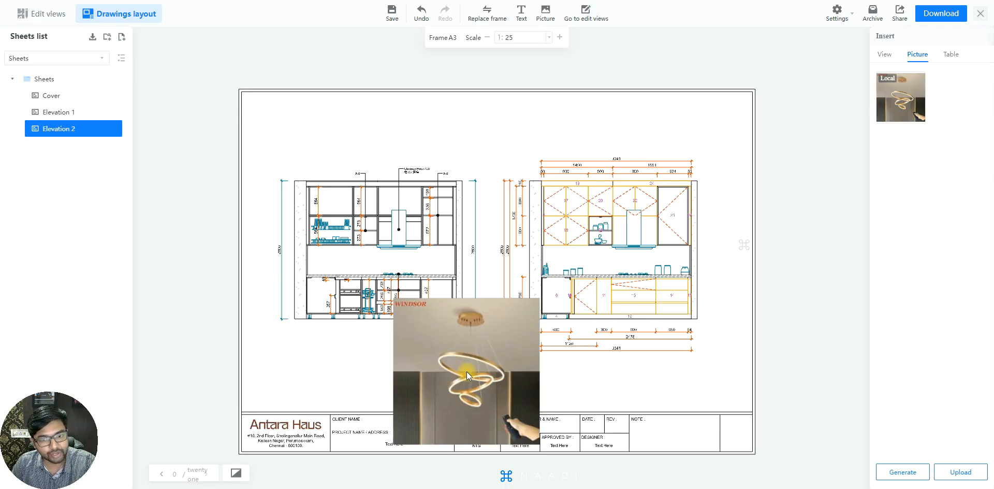
drag(467, 371, 467, 371)
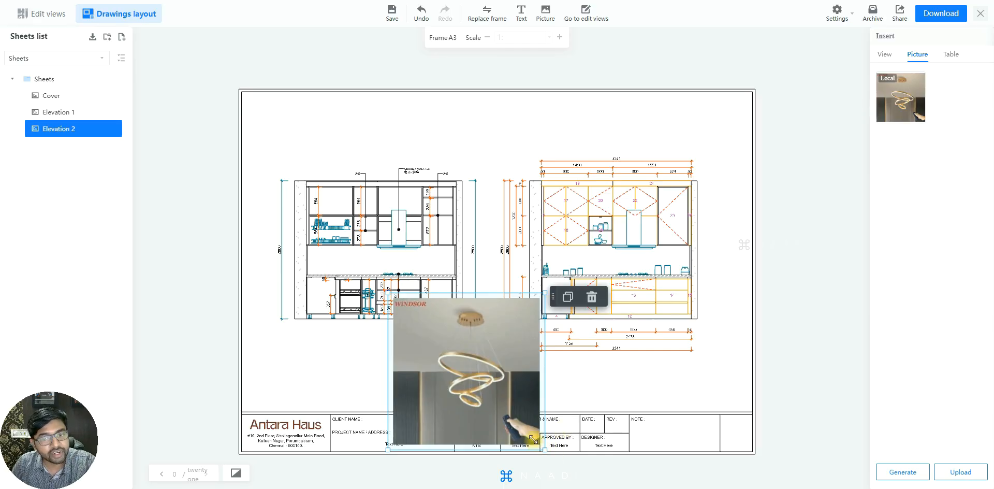
drag(491, 393, 476, 380)
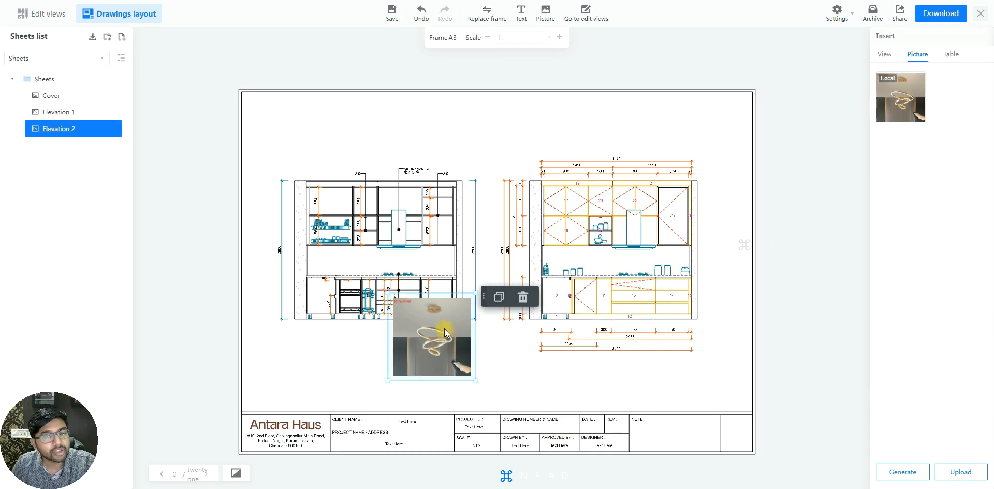
drag(416, 337, 283, 377)
Move both elevation views up in line with each other, and shift the pendant light picture slightly up and to the left
drag(425, 215, 425, 176)
click(616, 207)
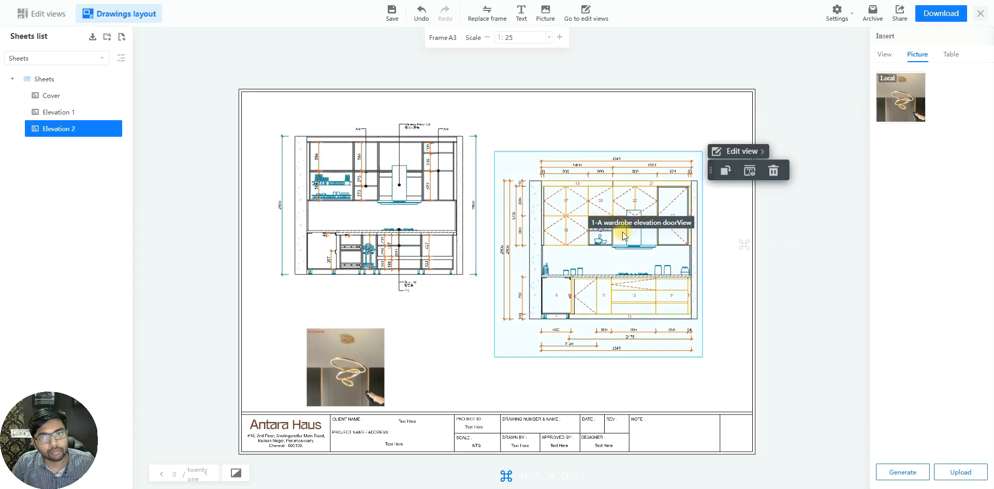
drag(616, 207, 616, 172)
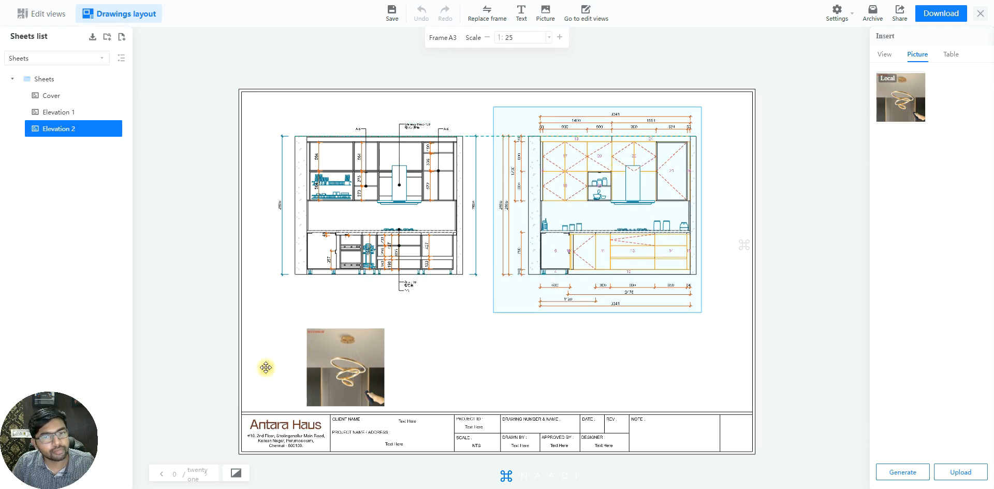
drag(334, 347, 320, 324)
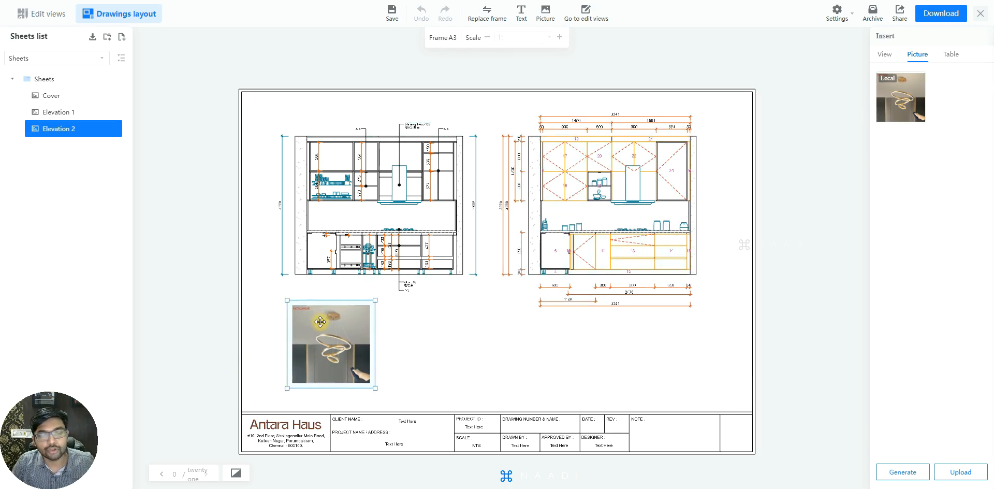
Insert the List of Hardbound Materials table on the Elevation 2 sheet, placing it beside the pendant light picture below the elevations
click(485, 356)
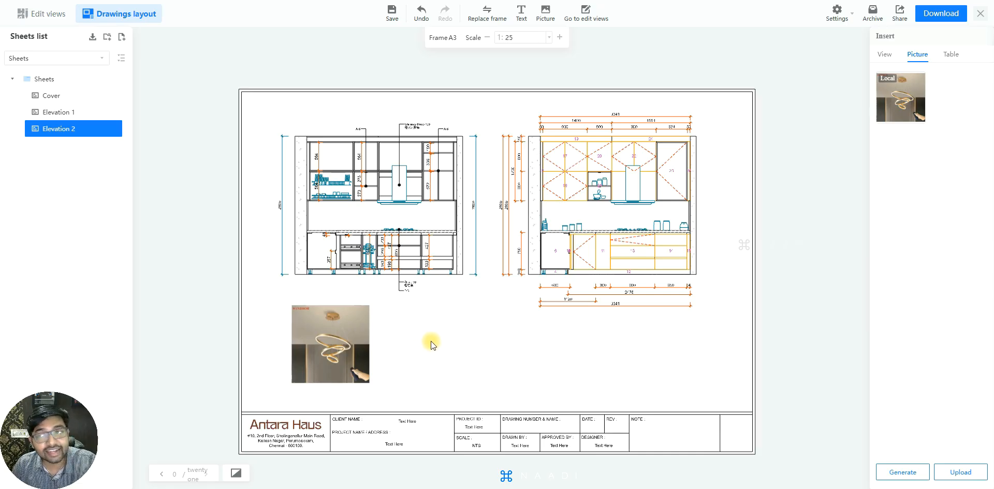
click(951, 55)
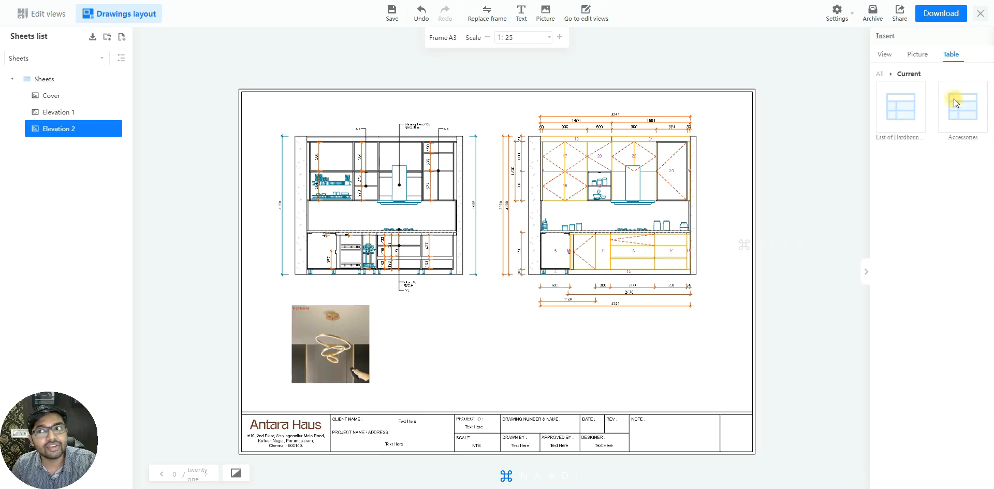
click(914, 113)
drag(916, 117, 746, 261)
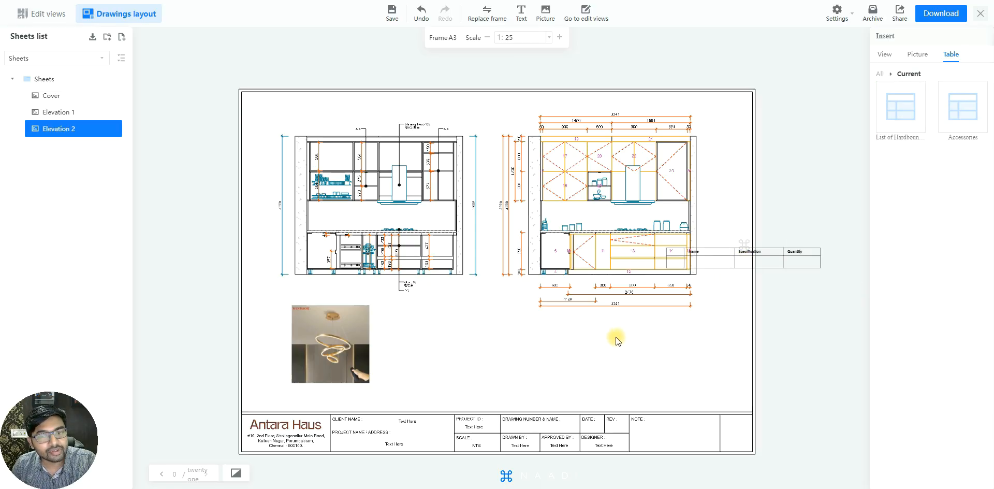
drag(591, 340, 489, 330)
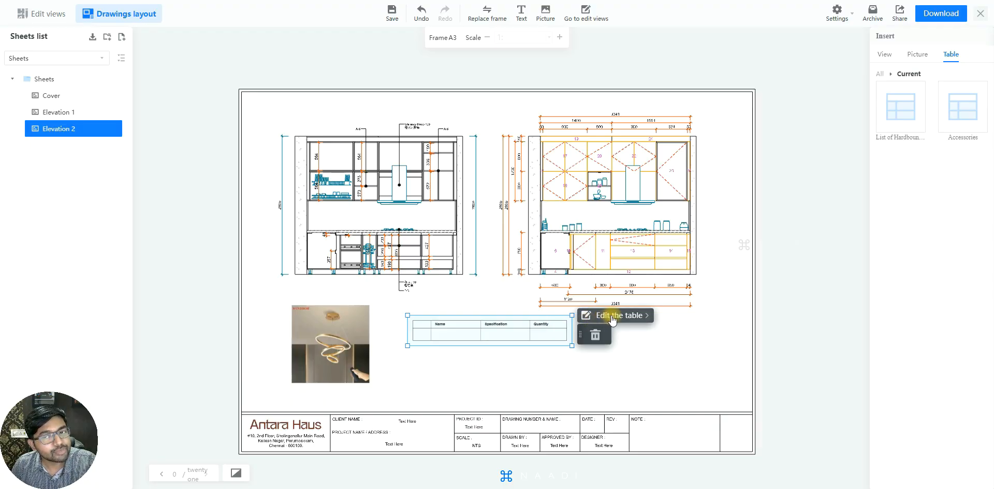
Open the inserted materials table for editing and unlock it from synchronization with the plan
click(628, 322)
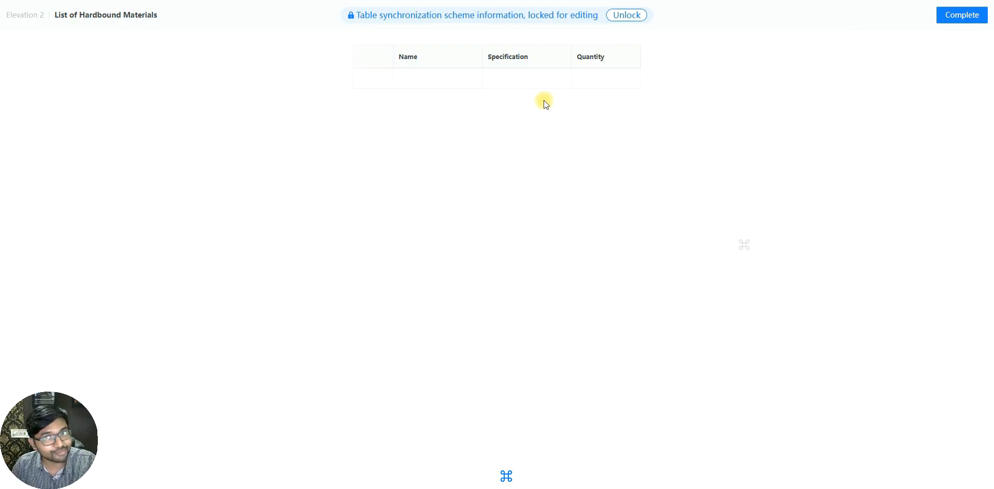
click(630, 16)
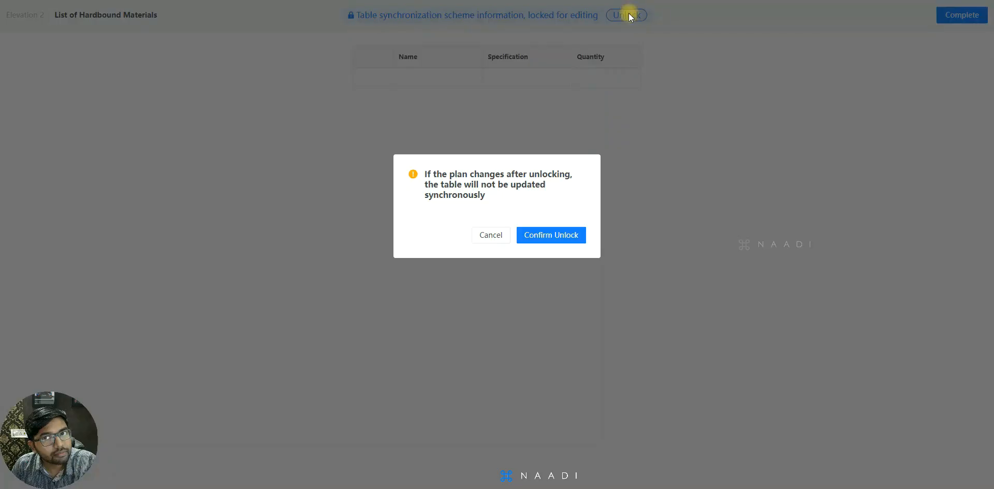
click(559, 236)
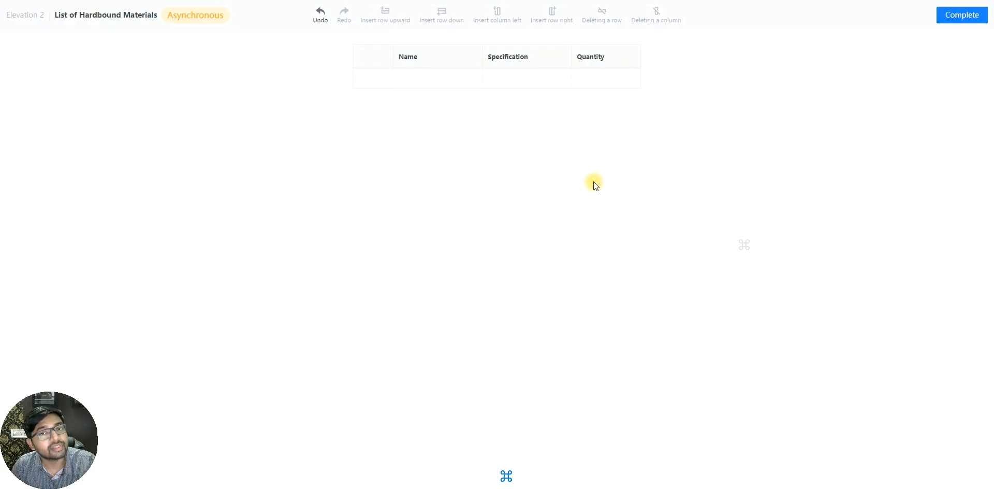
Add a second row to the table and fill the rows with Sample 1, AB, 1 and Sample 2, BC, 23
click(409, 81)
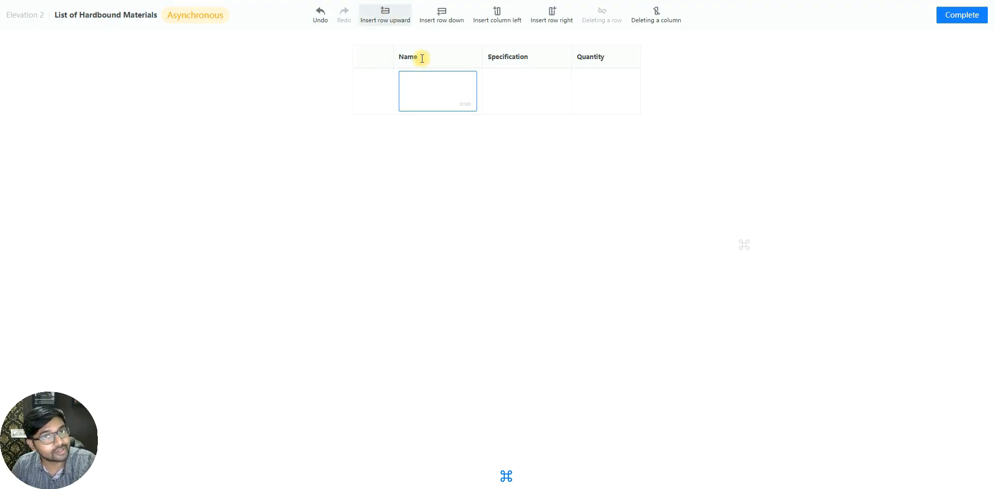
click(443, 19)
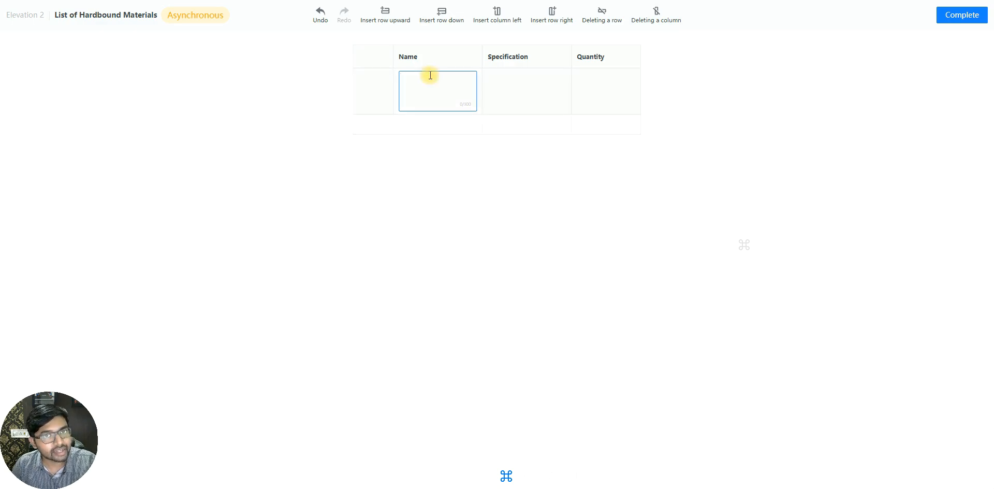
text(Sample 1)
click(433, 124)
text(Sample 2)
click(505, 77)
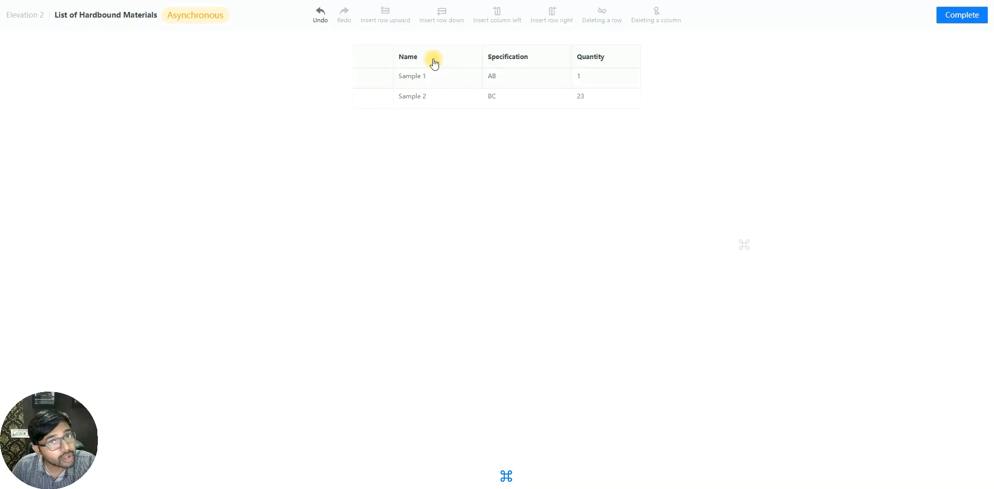
Rename the Name and Specification headers to Accessories and Brand, and delete the empty first column before completing the table edit
click(424, 60)
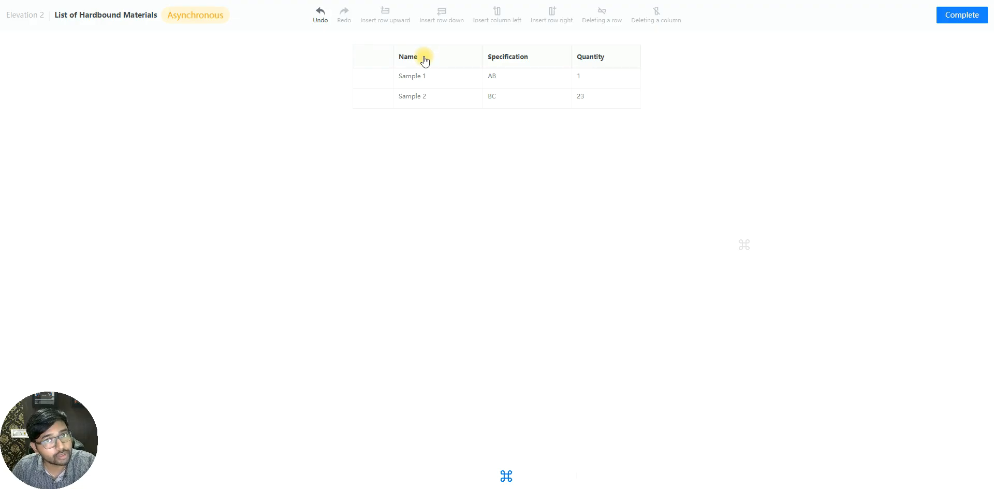
double_click(414, 54)
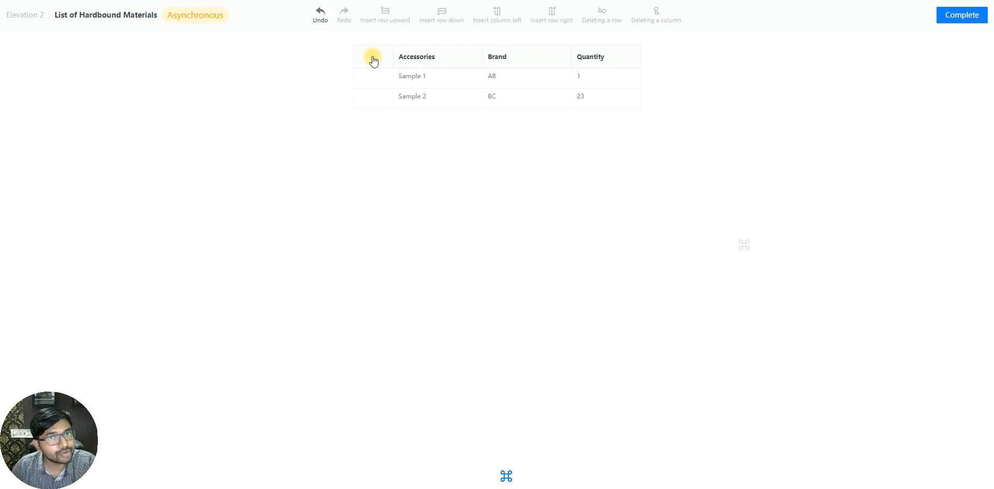
click(374, 61)
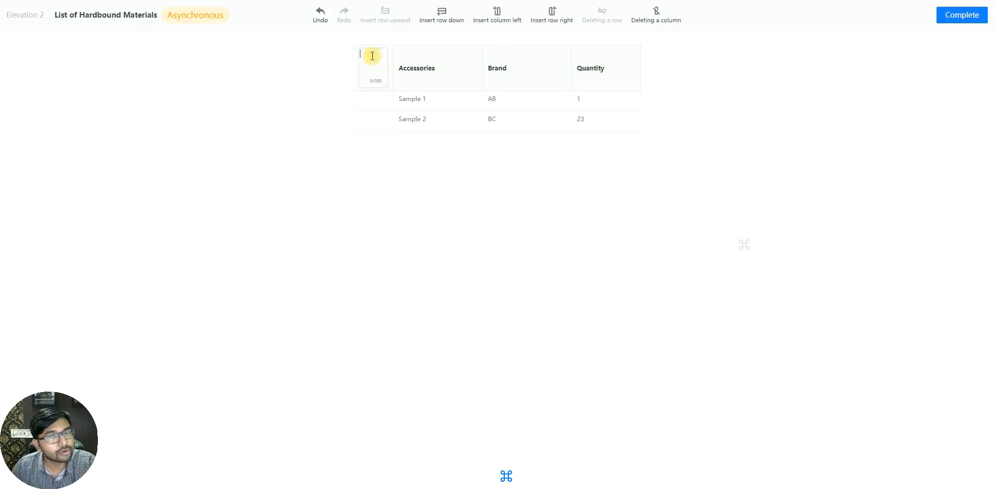
click(657, 18)
click(395, 129)
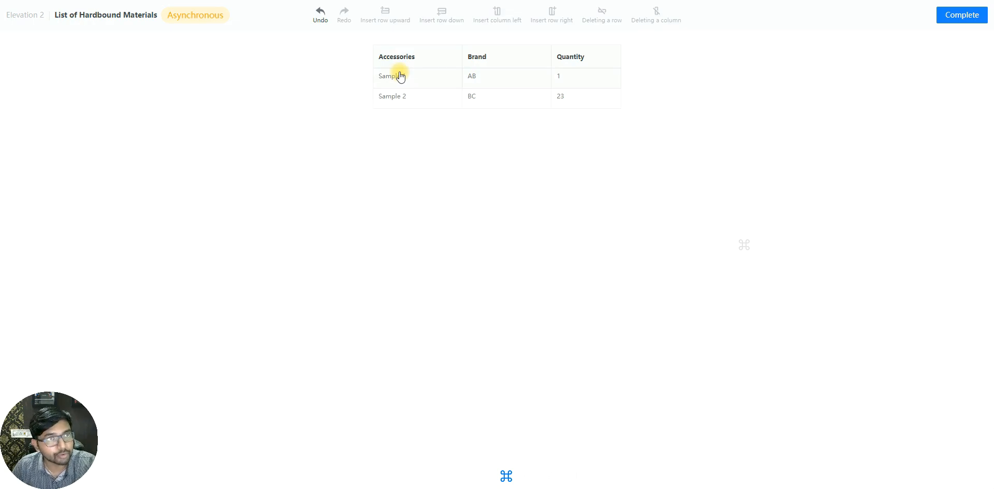
click(962, 15)
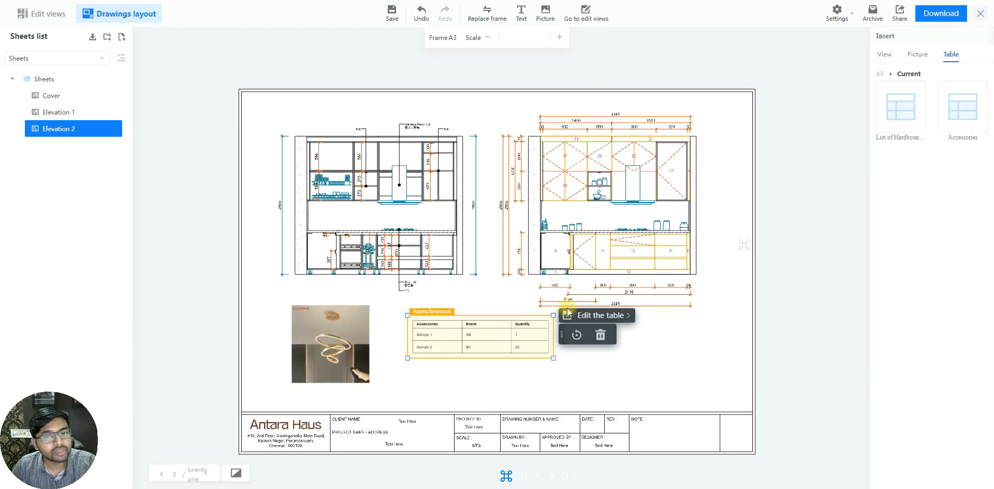
Shrink the accessories table slightly and move it up and left, close beside the pendant light picture
scroll(471, 392, up, 3)
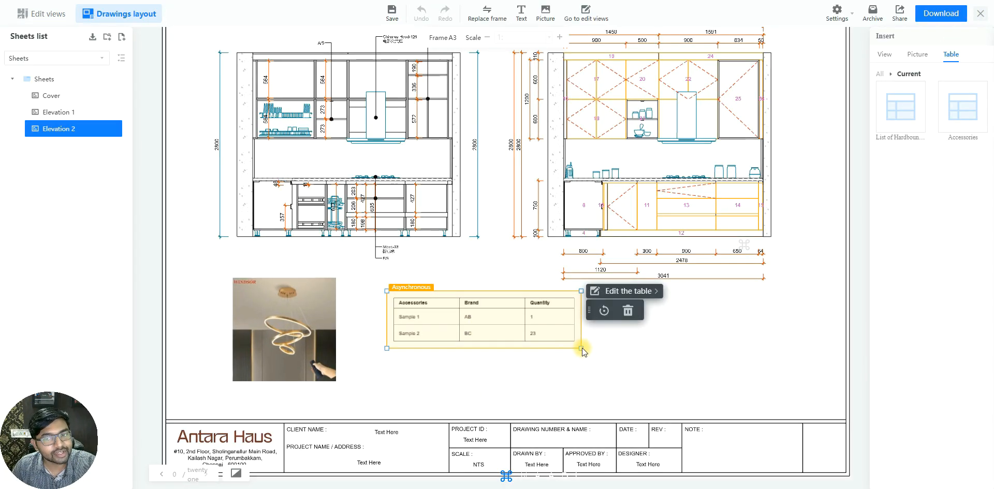
drag(581, 349, 551, 345)
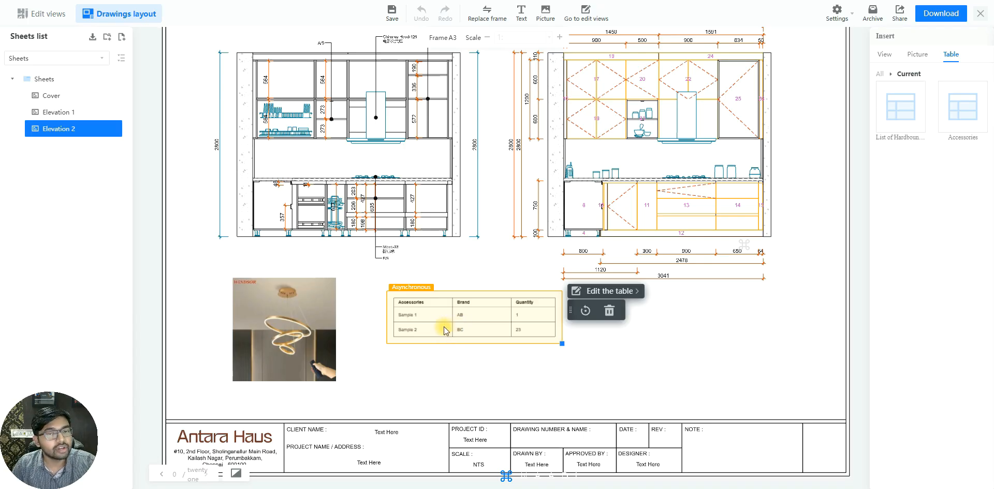
drag(406, 313, 382, 303)
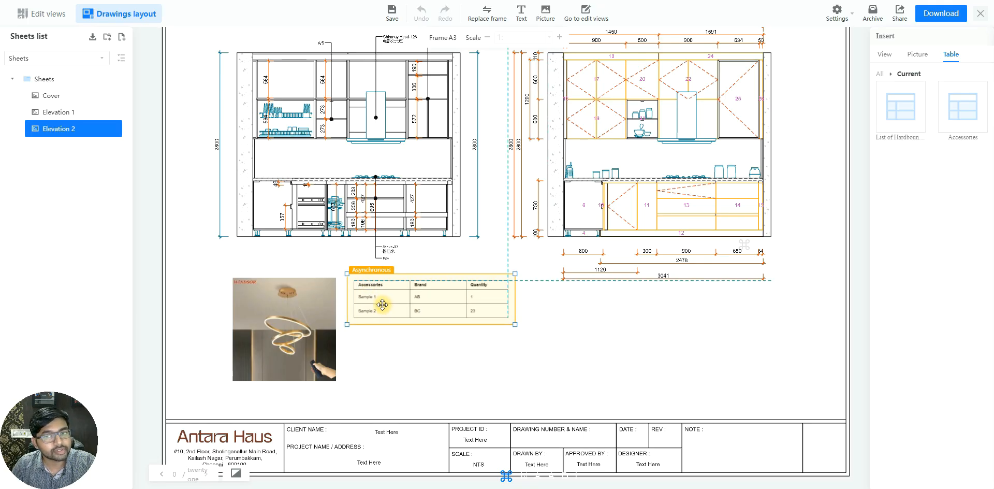
click(432, 357)
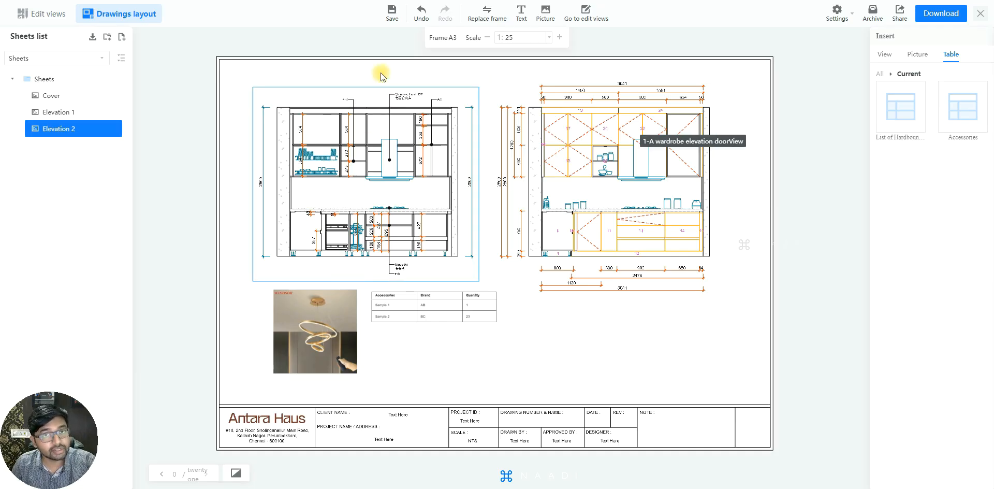
Add the text label "Elevation A" and centre it roughly above the left elevation view
scroll(380, 73, up, 2)
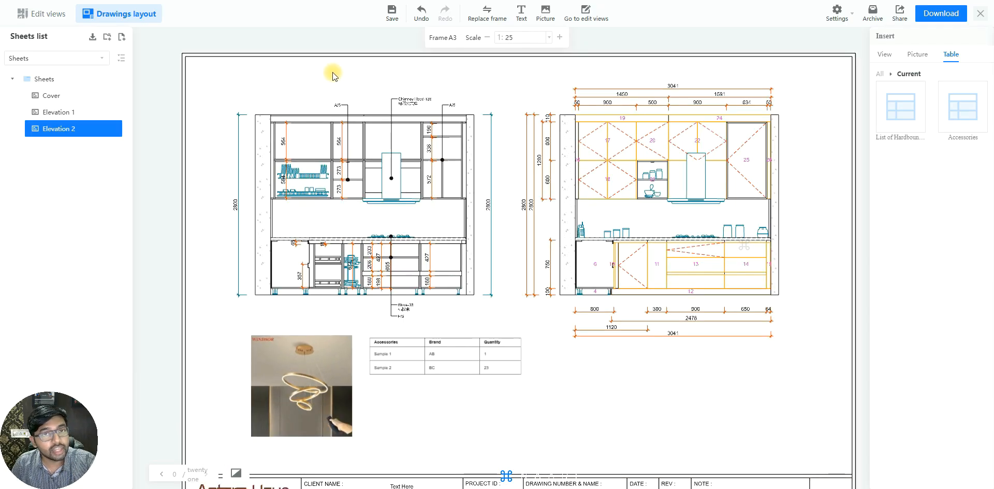
click(522, 15)
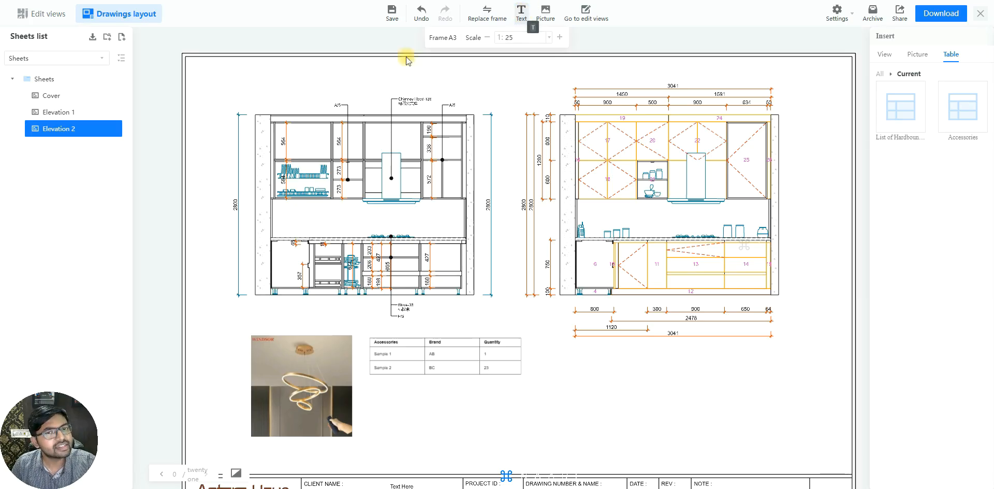
click(323, 70)
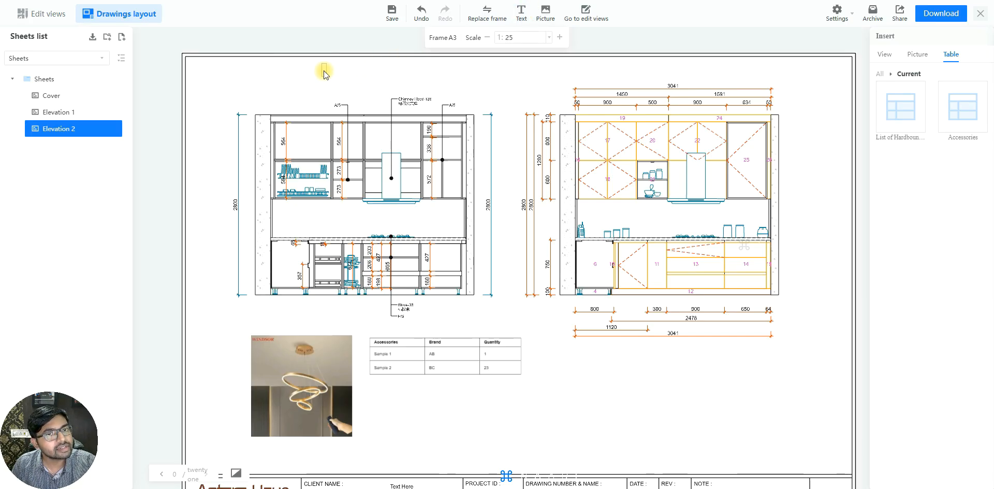
text(Elevation A)
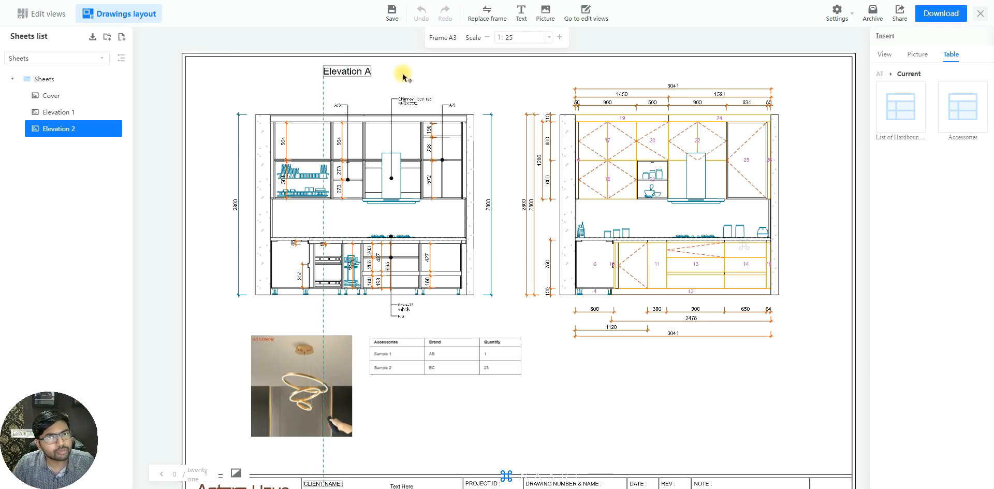
drag(332, 73, 358, 76)
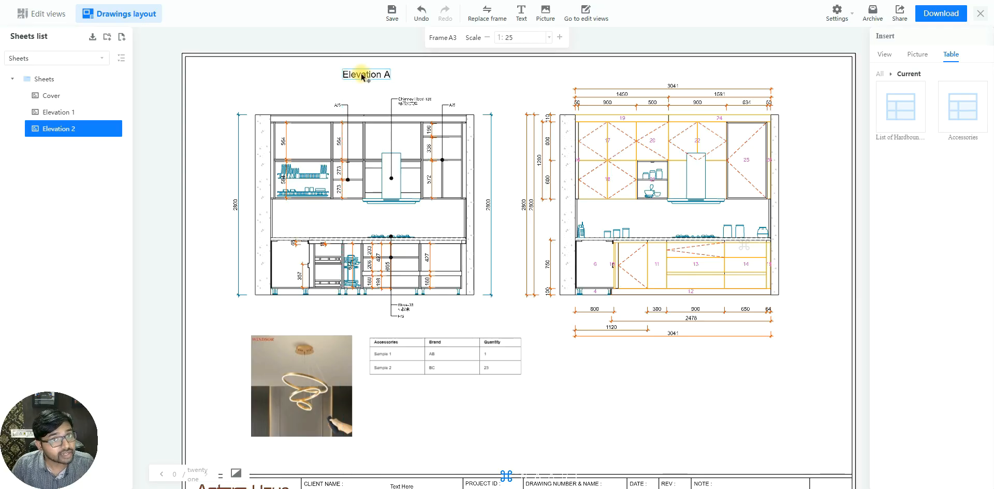
Change the colour of the Elevation A label to orange-red, colour 1
click(363, 76)
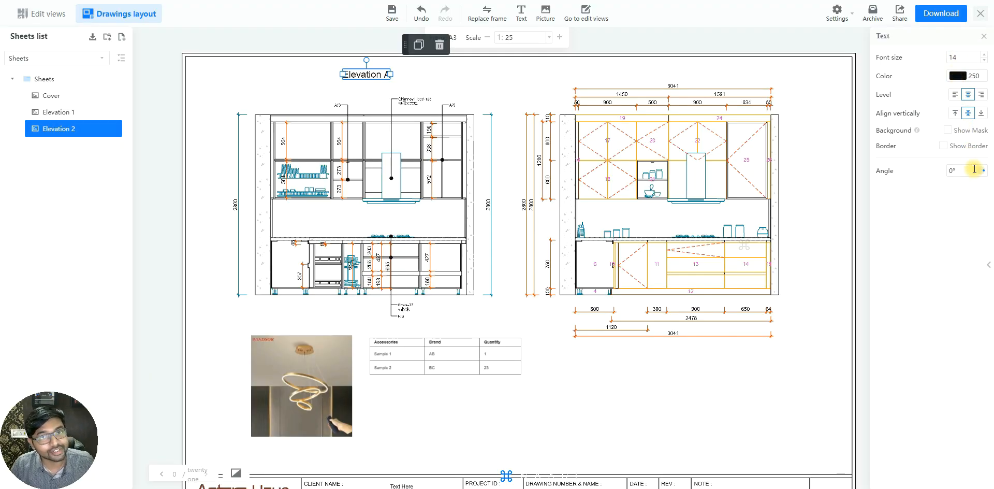
click(957, 76)
click(882, 108)
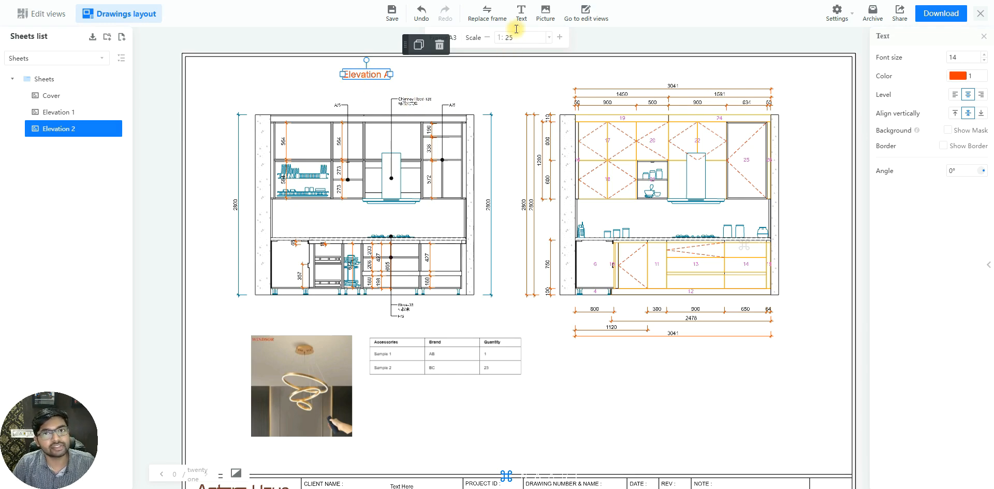
Duplicate the Elevation A label and place the copy above the right elevation view, level with the original
click(522, 14)
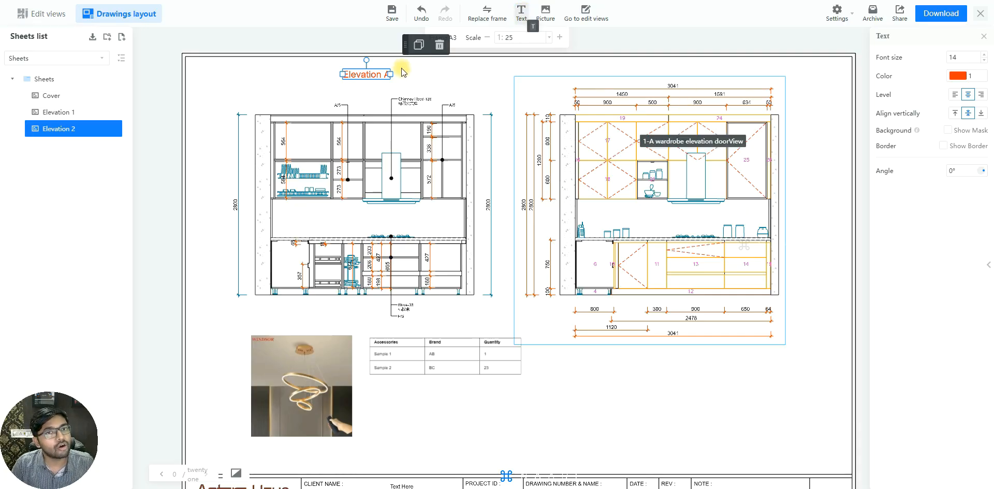
click(419, 46)
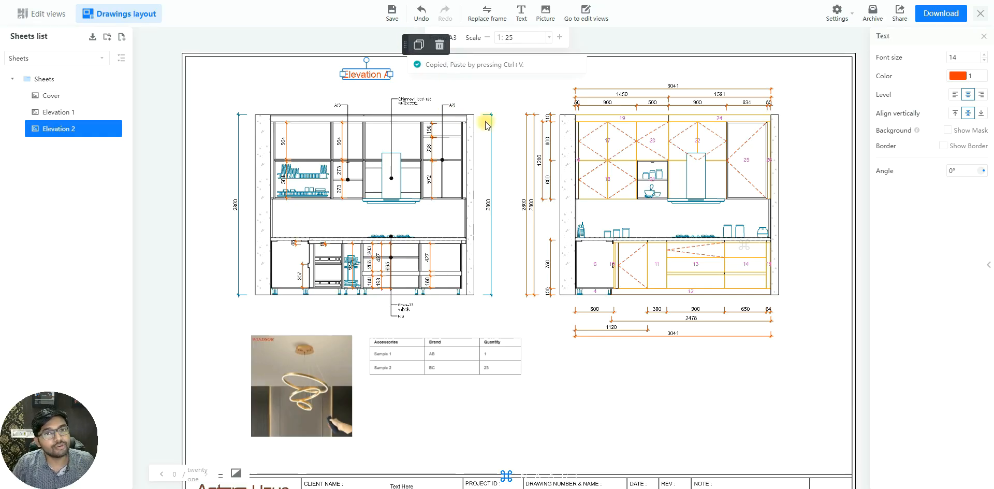
scroll(401, 79, down, 1)
text(Elevation A)
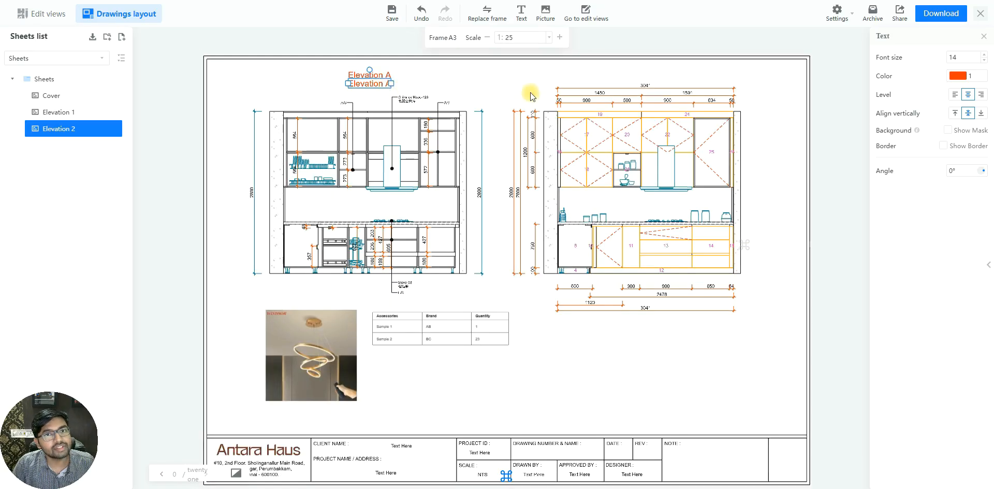
click(644, 76)
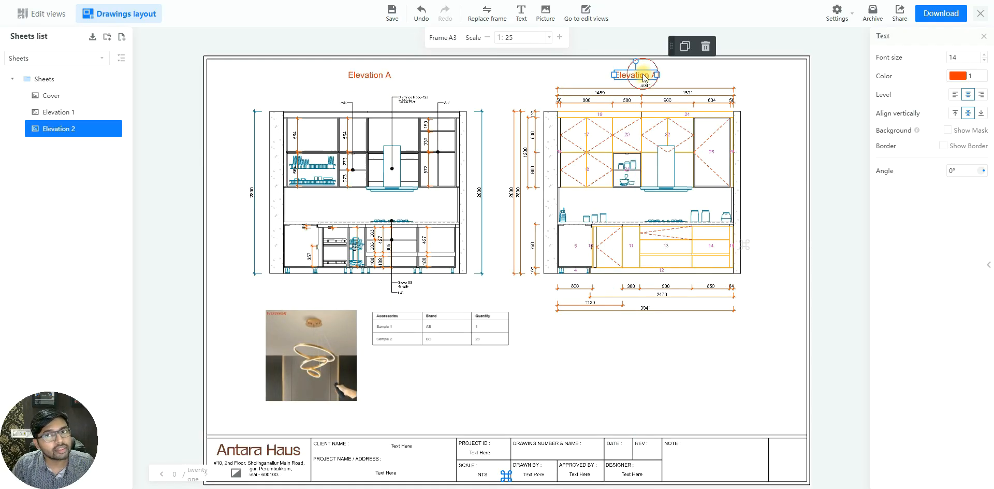
Change the copied label above the right elevation to read "Elevation B"
double_click(643, 74)
click(658, 75)
key(BackSpace)
text(B)
click(613, 100)
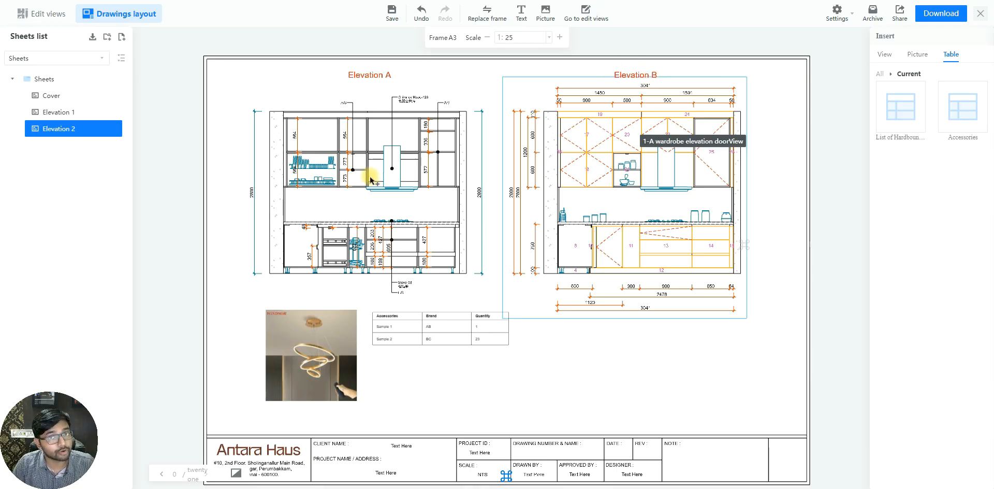
Examine the title block and check that the Drawn By placeholder text can be edited
scroll(507, 437, down, 3)
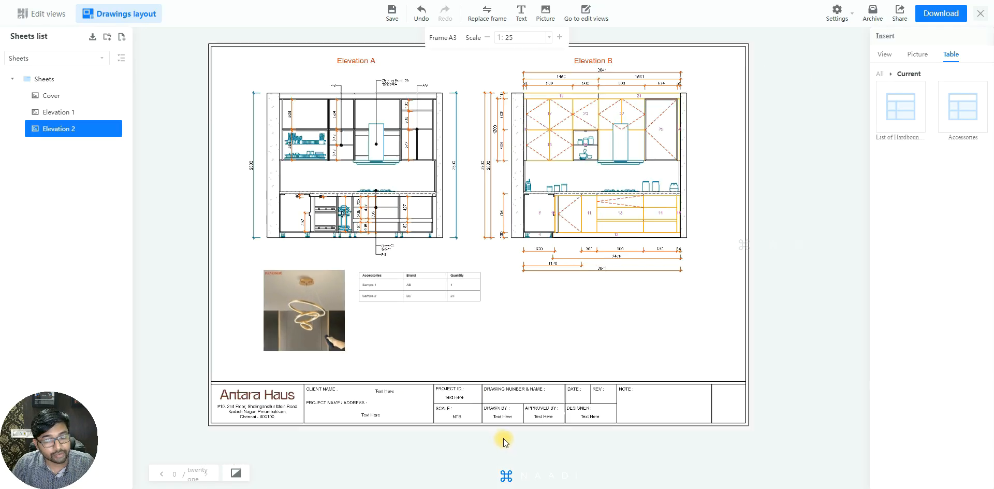
scroll(504, 437, up, 5)
scroll(509, 367, up, 3)
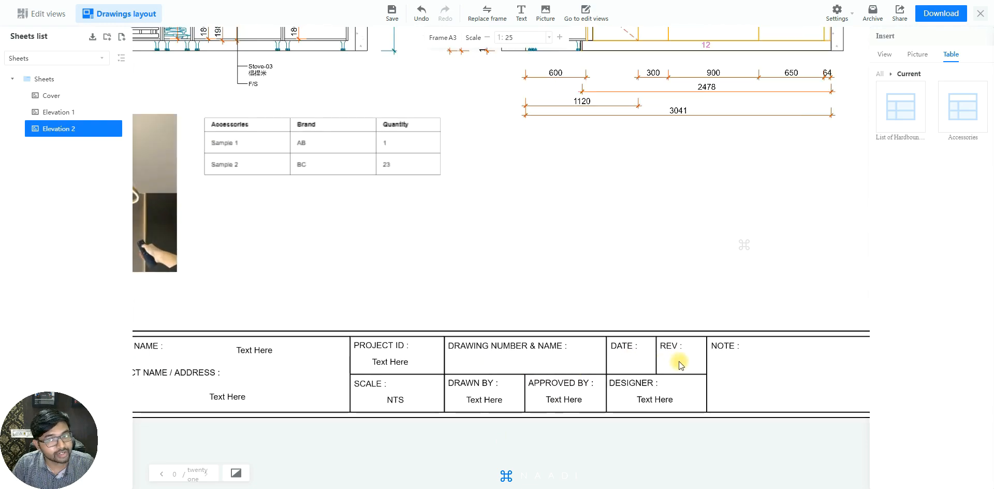
click(487, 402)
double_click(487, 401)
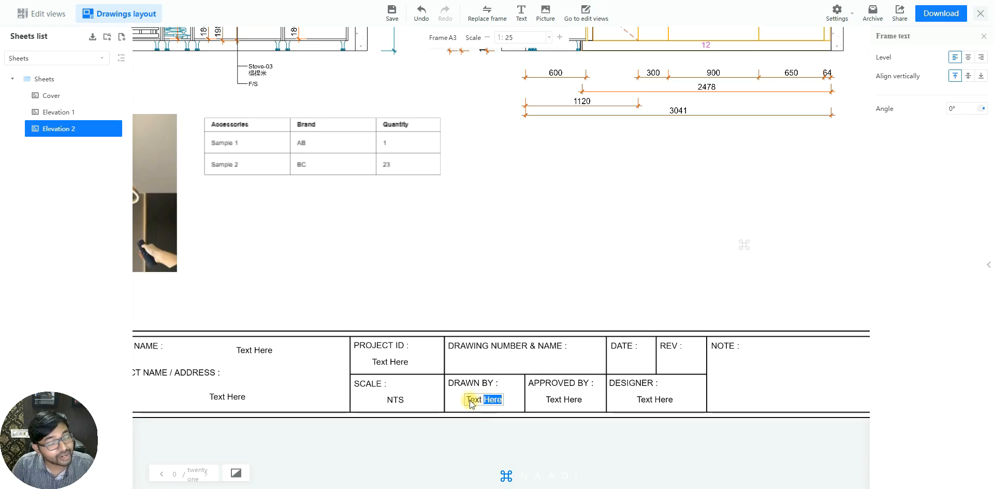
click(524, 432)
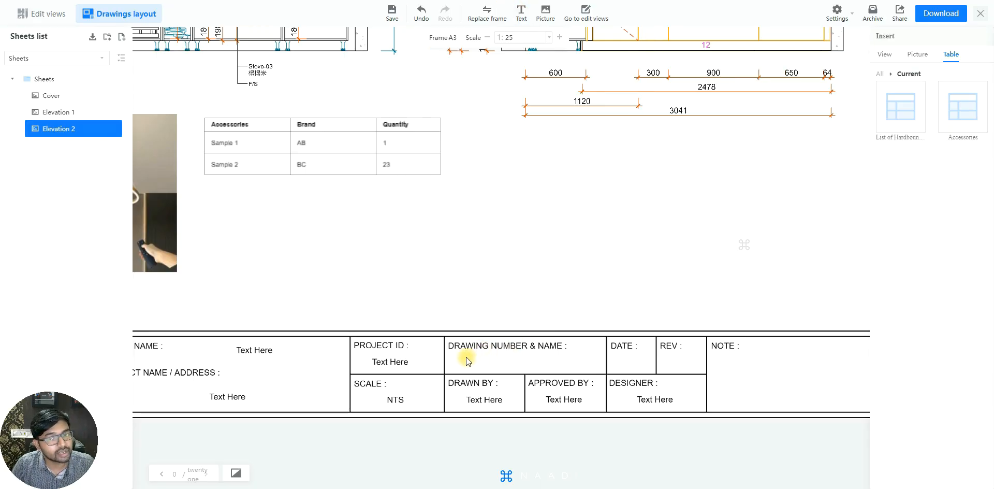
Examine the title block's client, project, approval and designer fields and the overall arrangement of the Elevation 2 sheet
scroll(569, 367, down, 1)
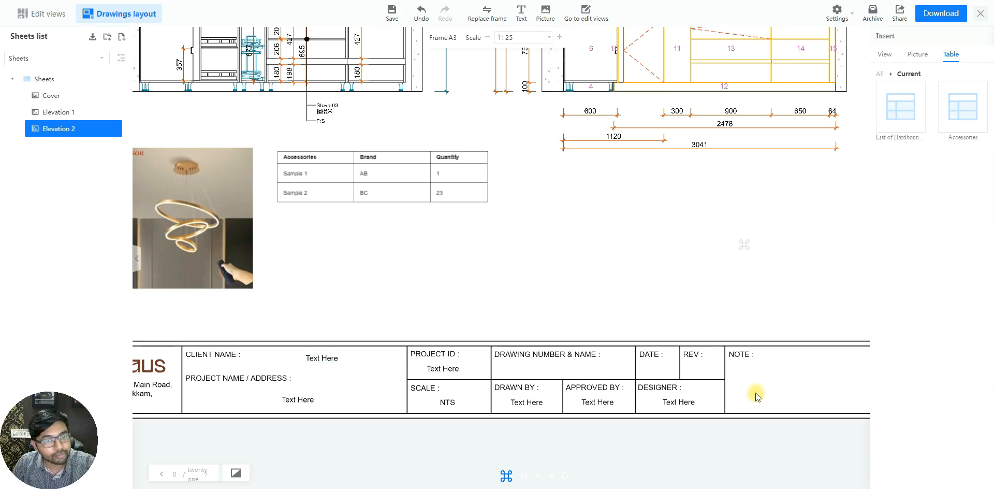
scroll(755, 393, down, 1)
scroll(686, 407, up, 1)
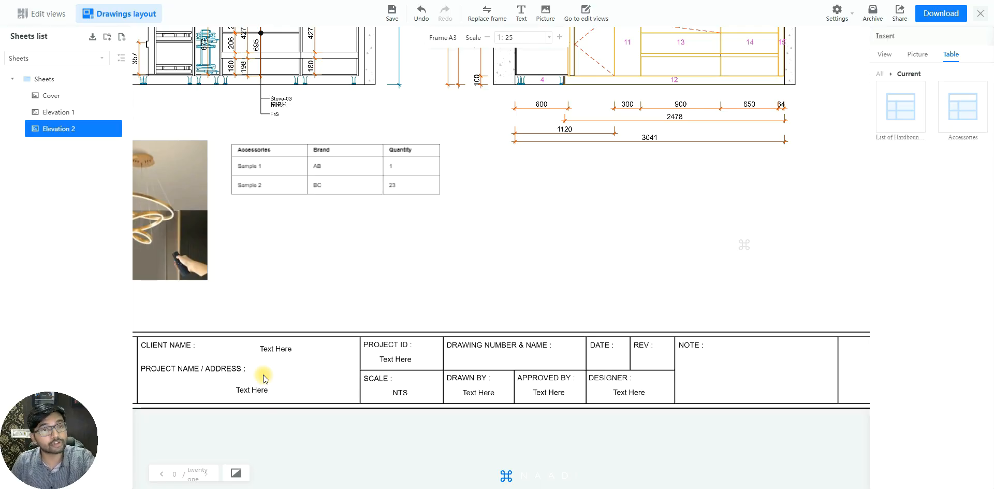
click(274, 349)
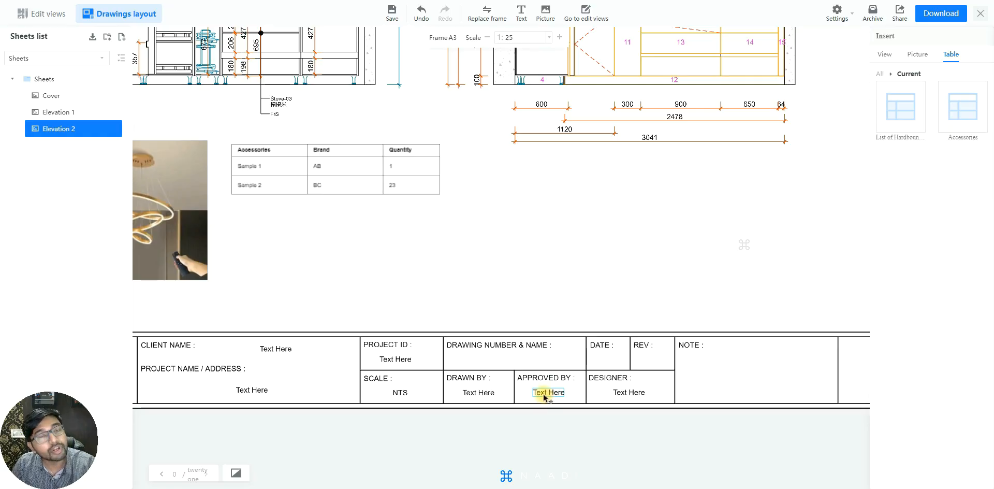
click(628, 394)
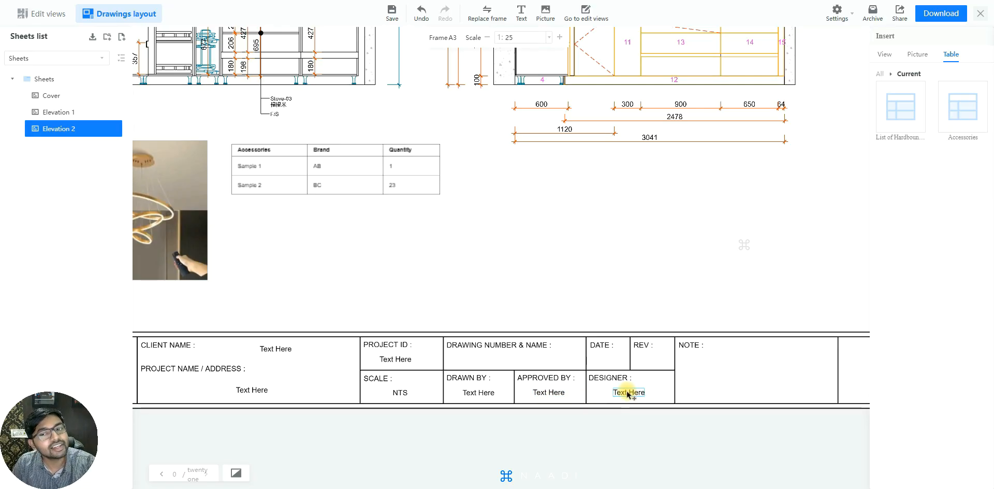
click(627, 425)
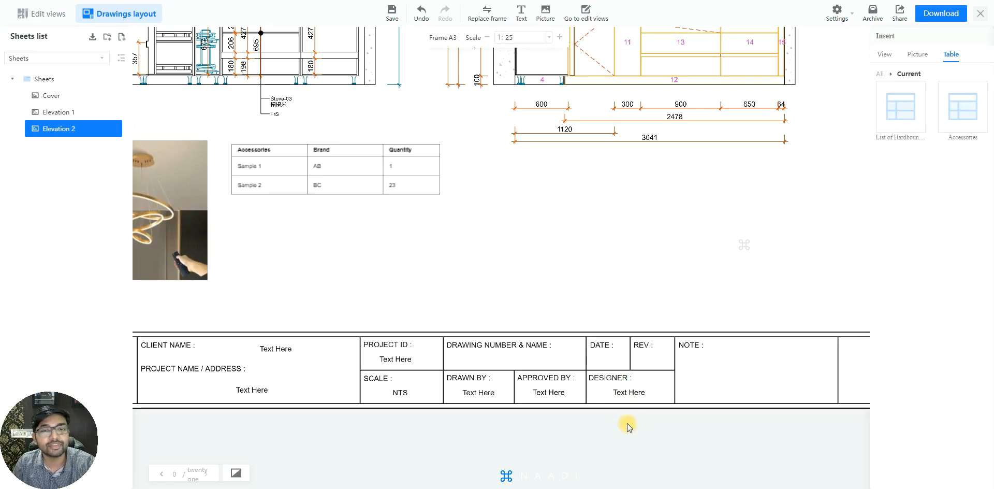
scroll(626, 423, down, 5)
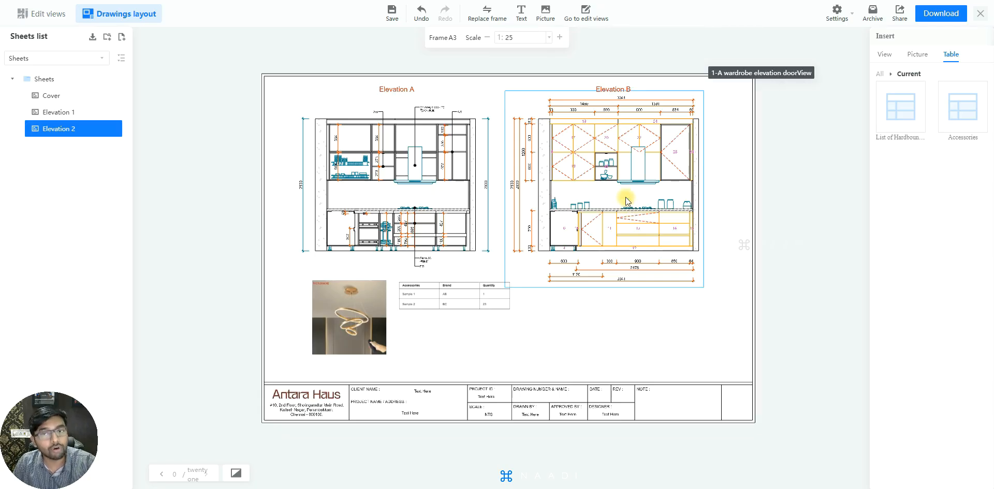
Open the download settings for the drawing sheets
click(940, 15)
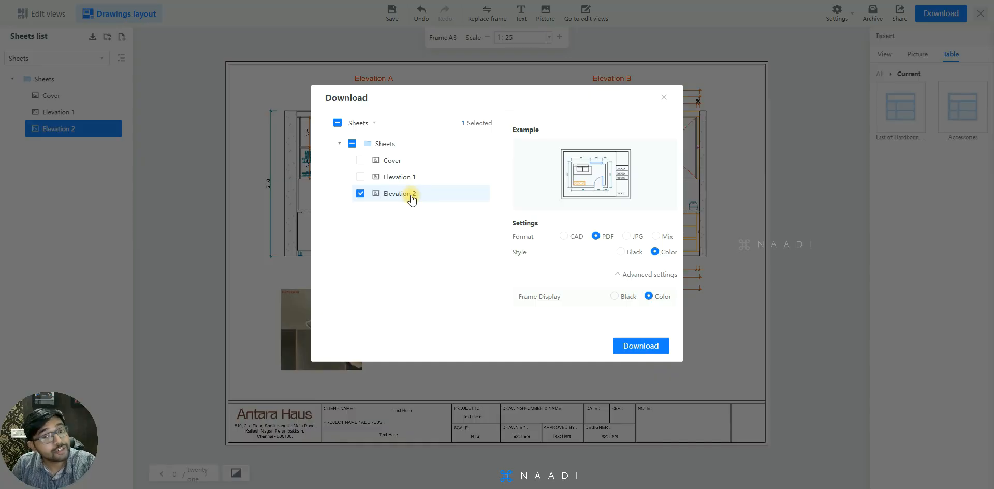
Select the Kitchen base unit plan, wall unit plan, one-room floor plan, 1-A Elevation and 1-A wardrobe elevation from Custom Furniture Sheets for download
click(371, 125)
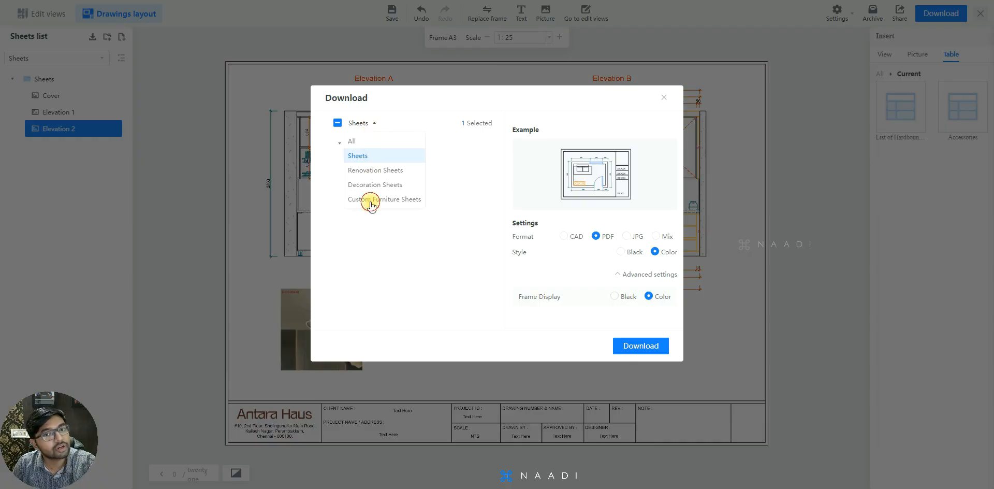
click(370, 201)
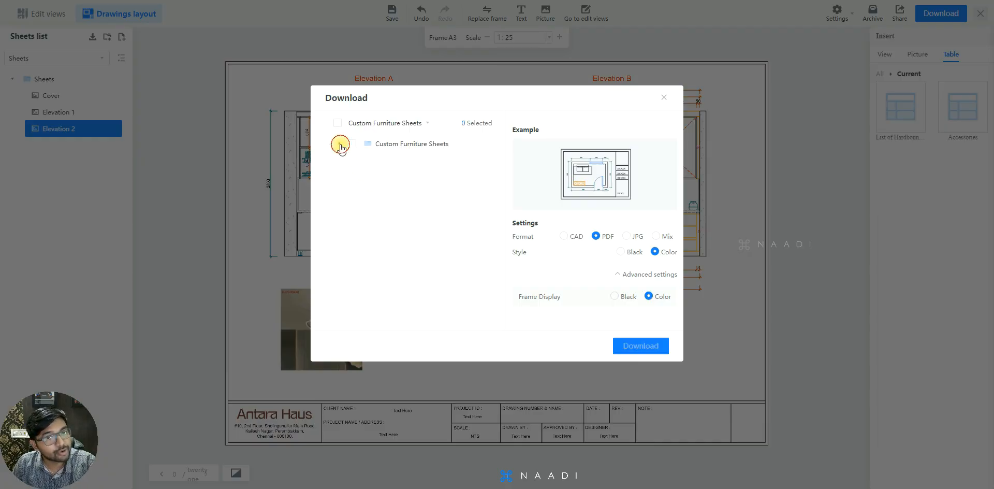
click(341, 149)
click(377, 210)
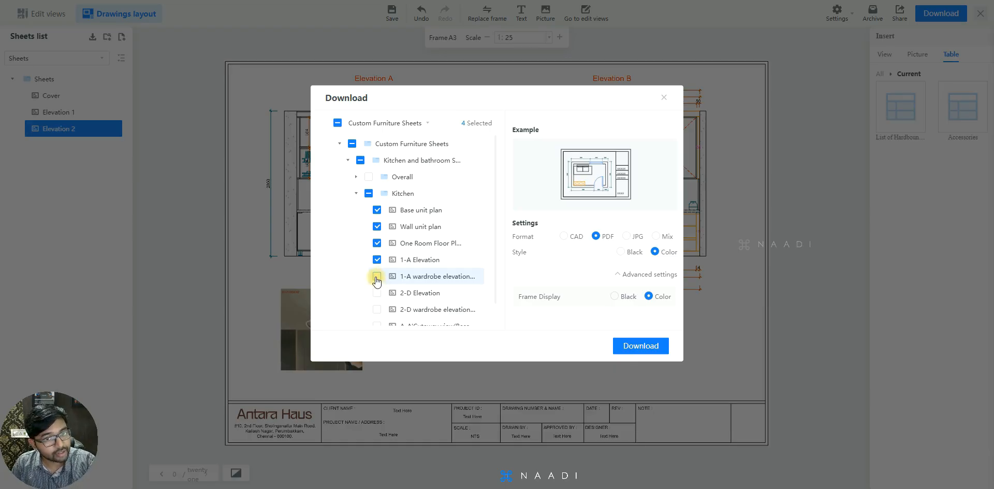
click(376, 277)
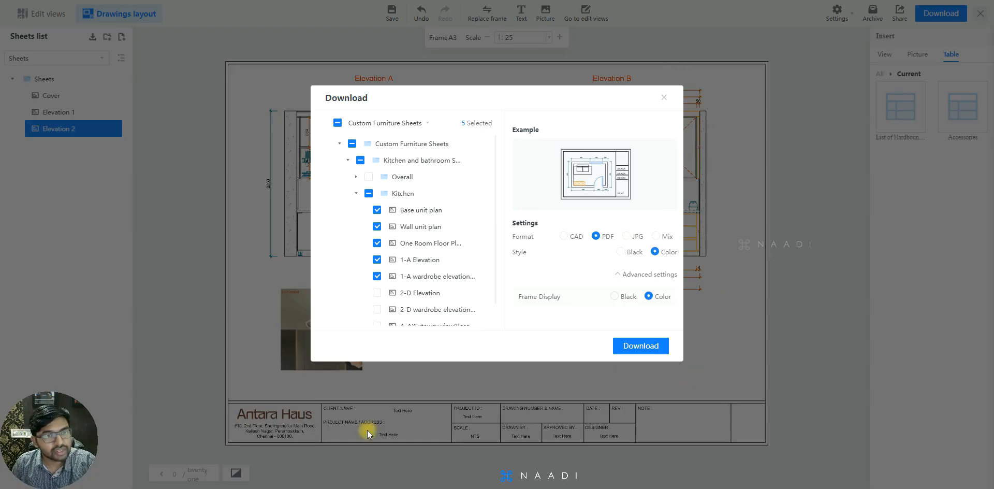
Try the black PDF style for the export, and the CAD format with images included
click(633, 252)
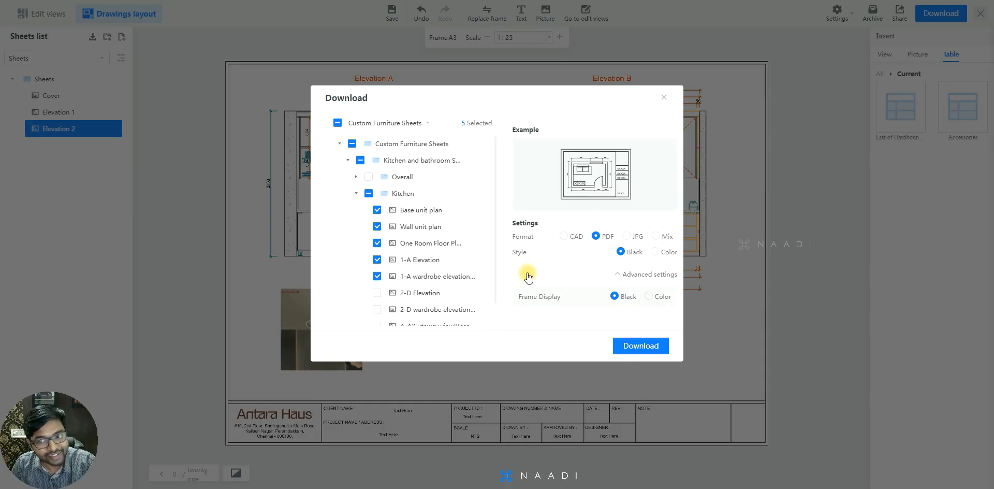
click(563, 239)
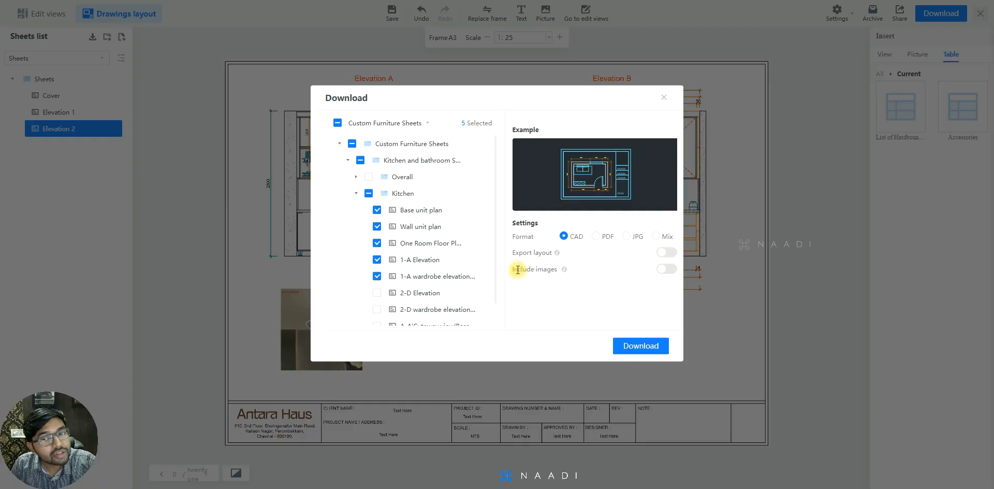
click(671, 272)
click(669, 270)
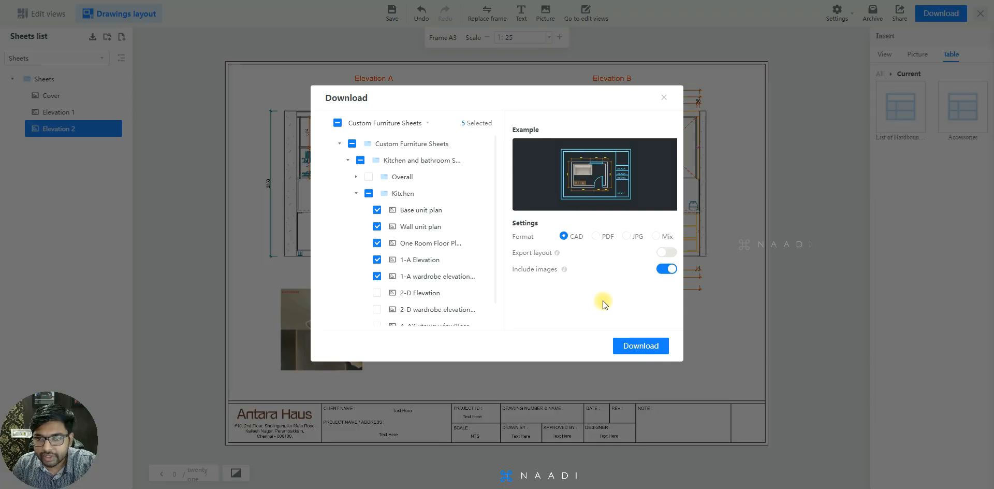
click(597, 236)
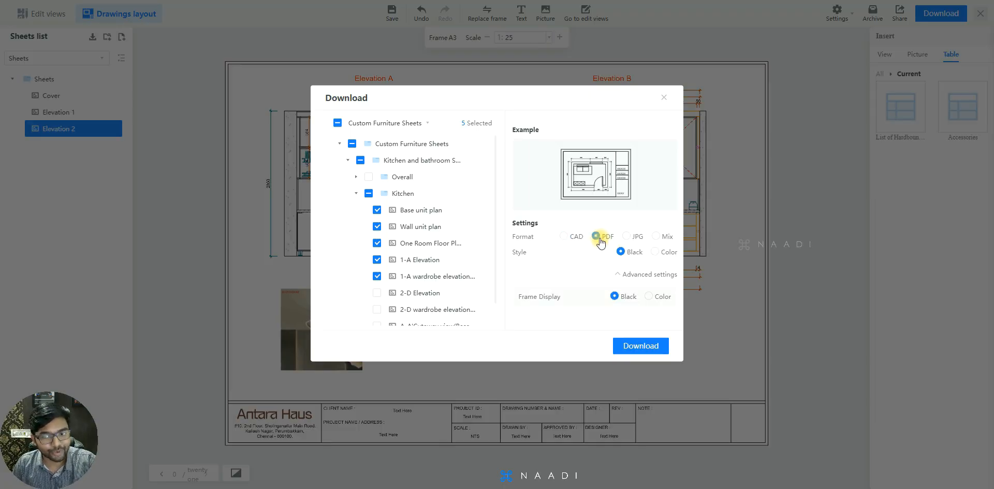
click(564, 236)
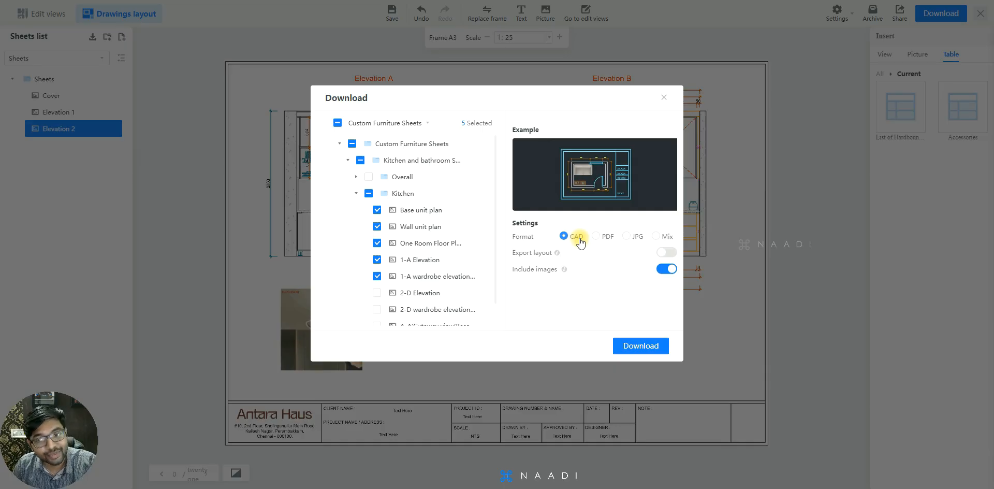
Download only the Elevation 2 sheet from the Sheets group as a PDF in colour style
click(411, 124)
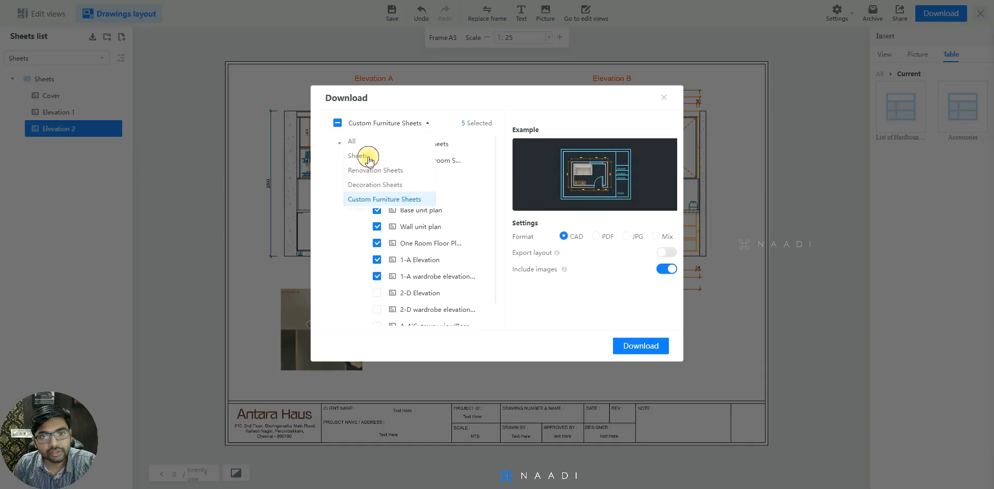
click(369, 156)
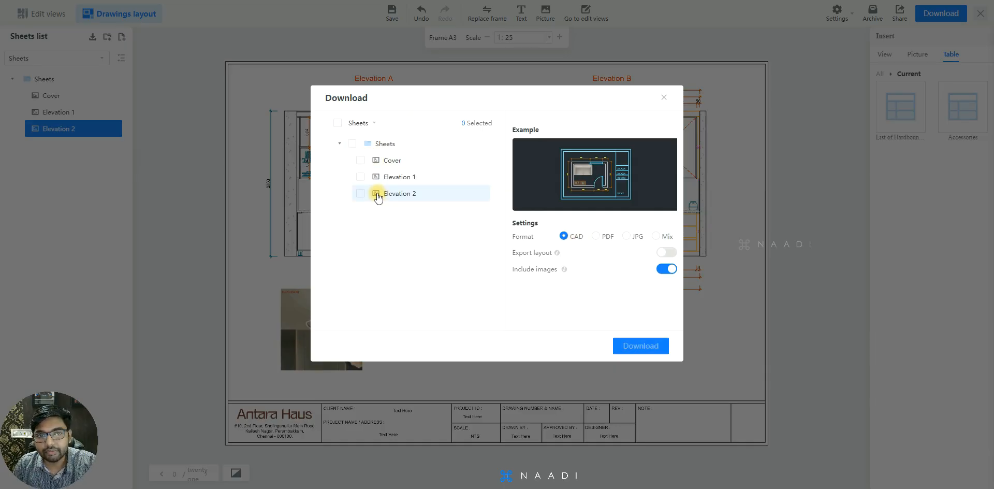
click(360, 194)
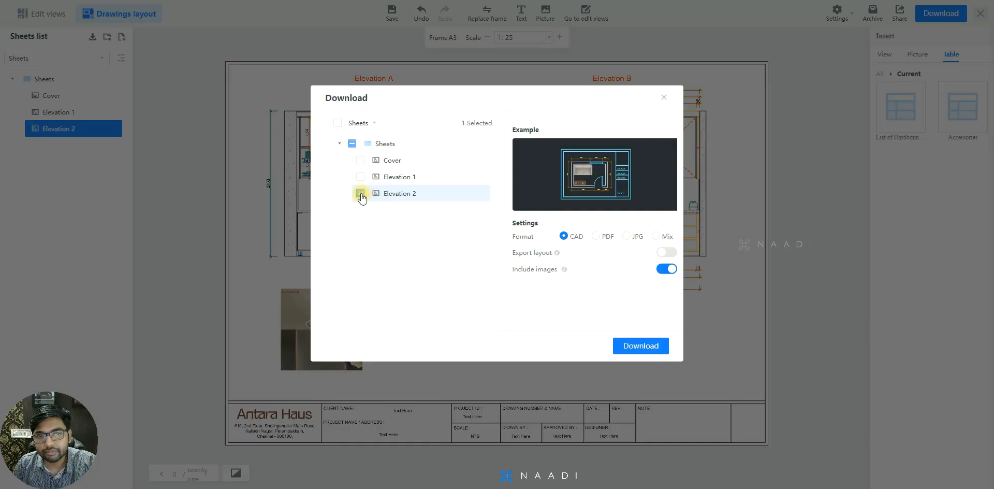
click(596, 236)
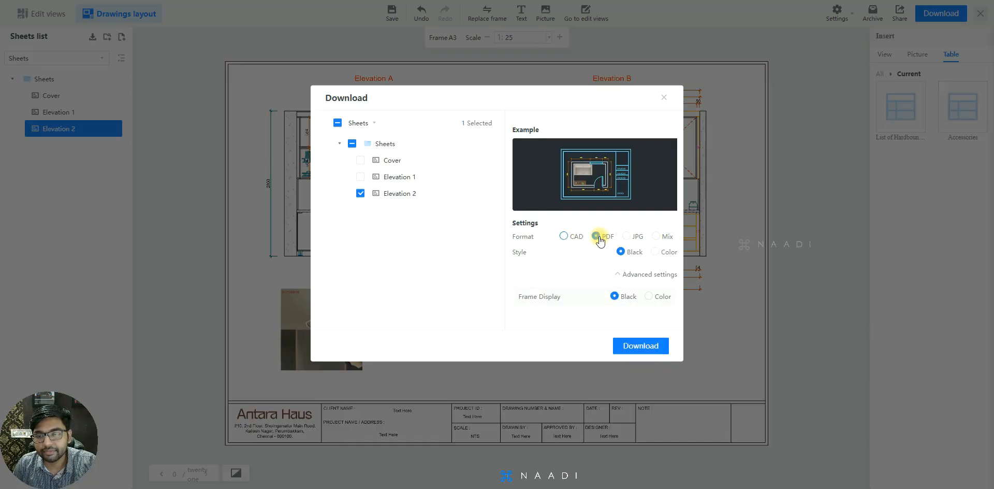
click(654, 251)
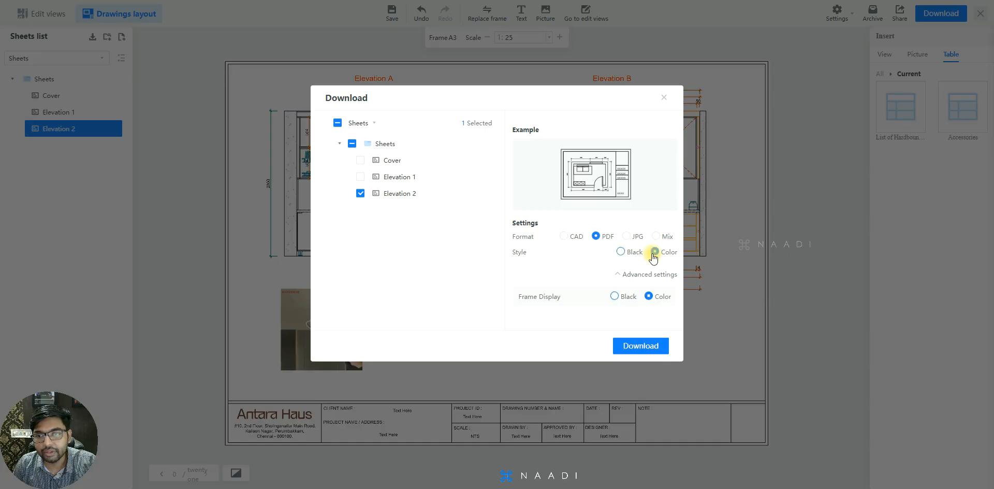
click(645, 350)
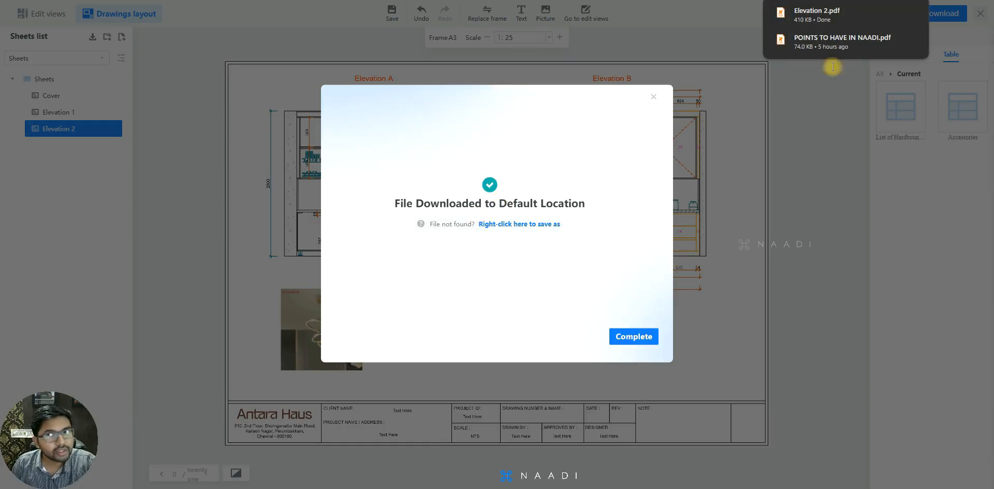
Open the downloaded Elevation 2.pdf and check its elevations, reference picture and accessories table
click(829, 19)
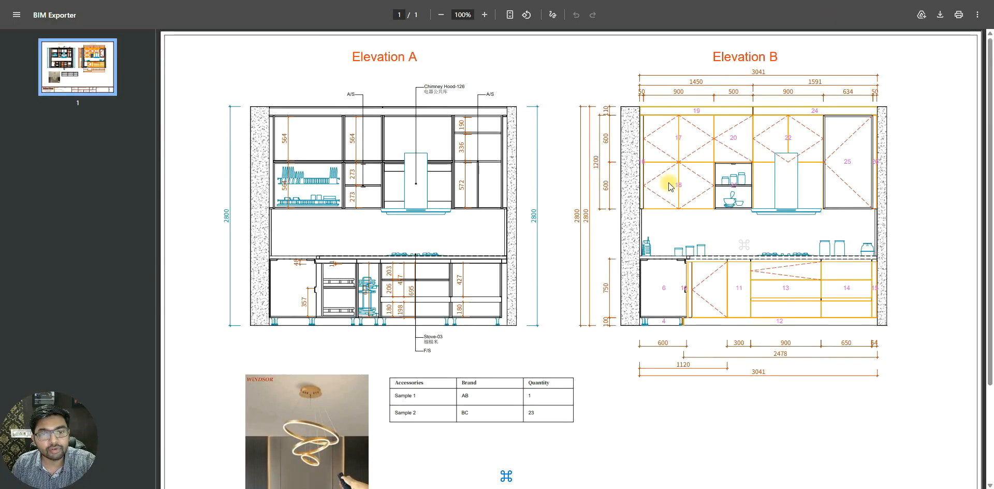
scroll(663, 189, down, 1)
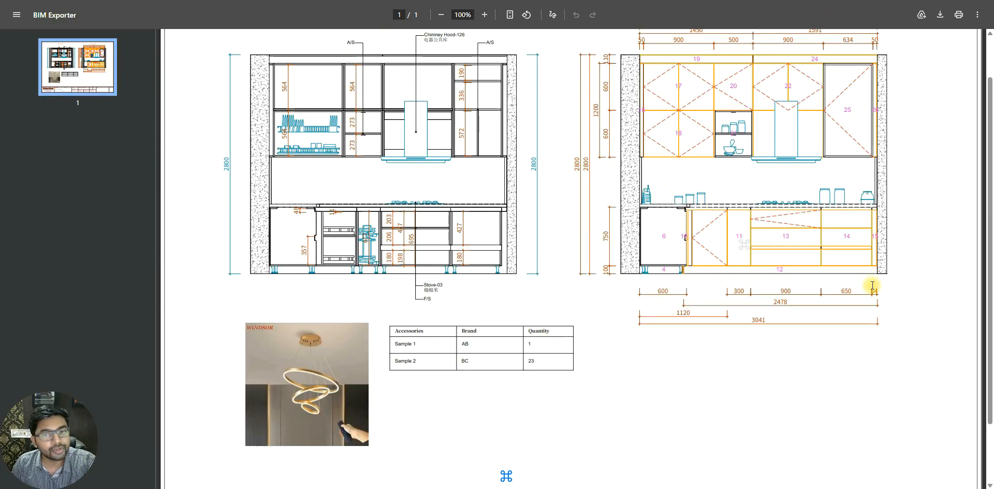
scroll(872, 285, up, 1)
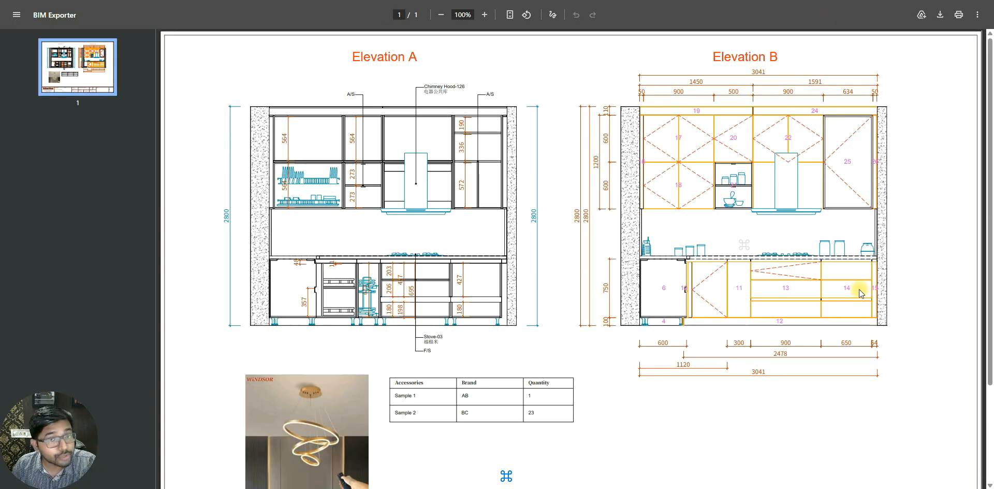